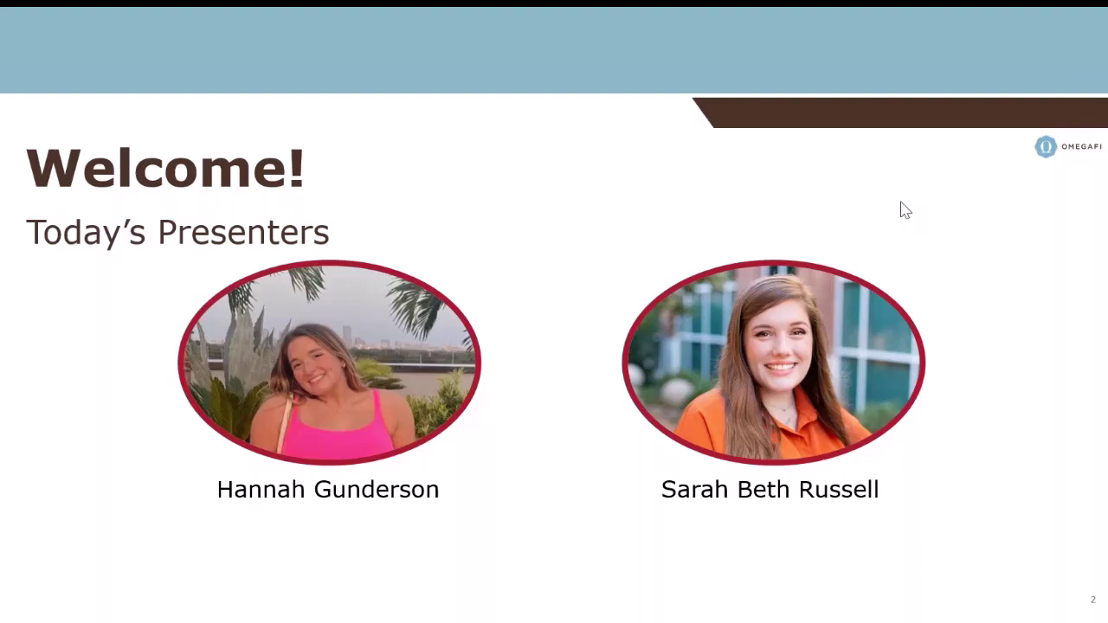
key("Right")
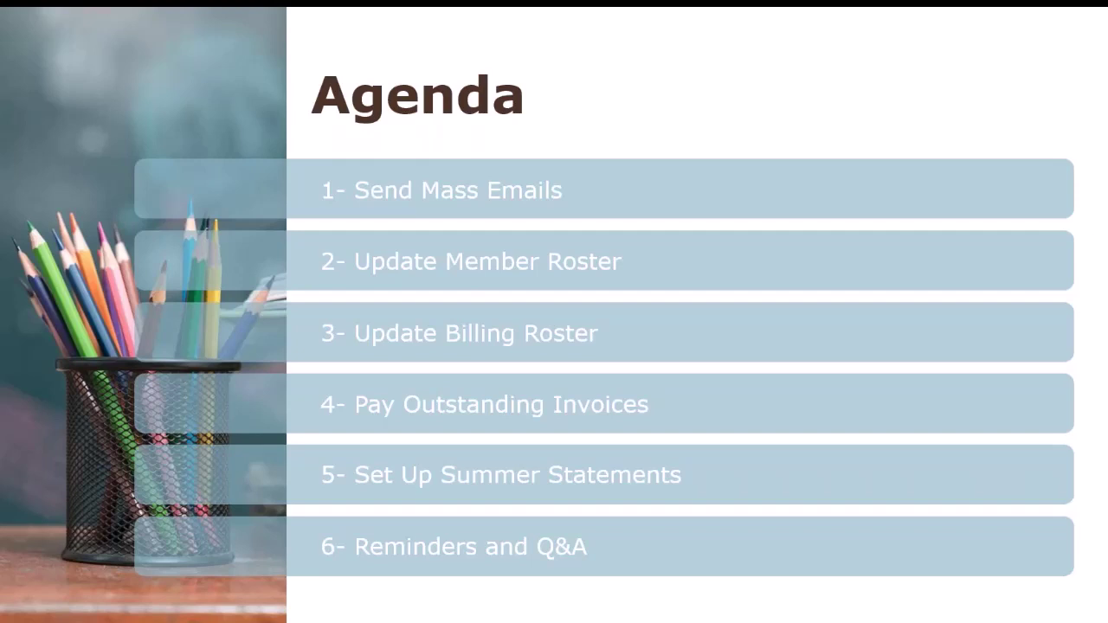
key("Right")
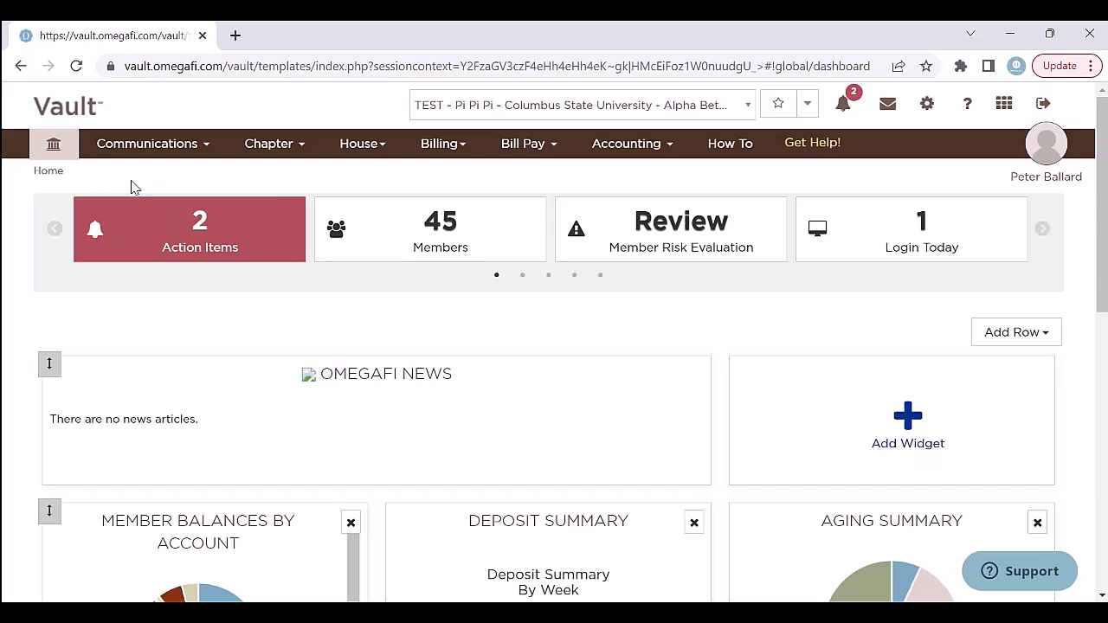
Open the Mass Email tool from the chapter's communication tools.
left_click(205, 149)
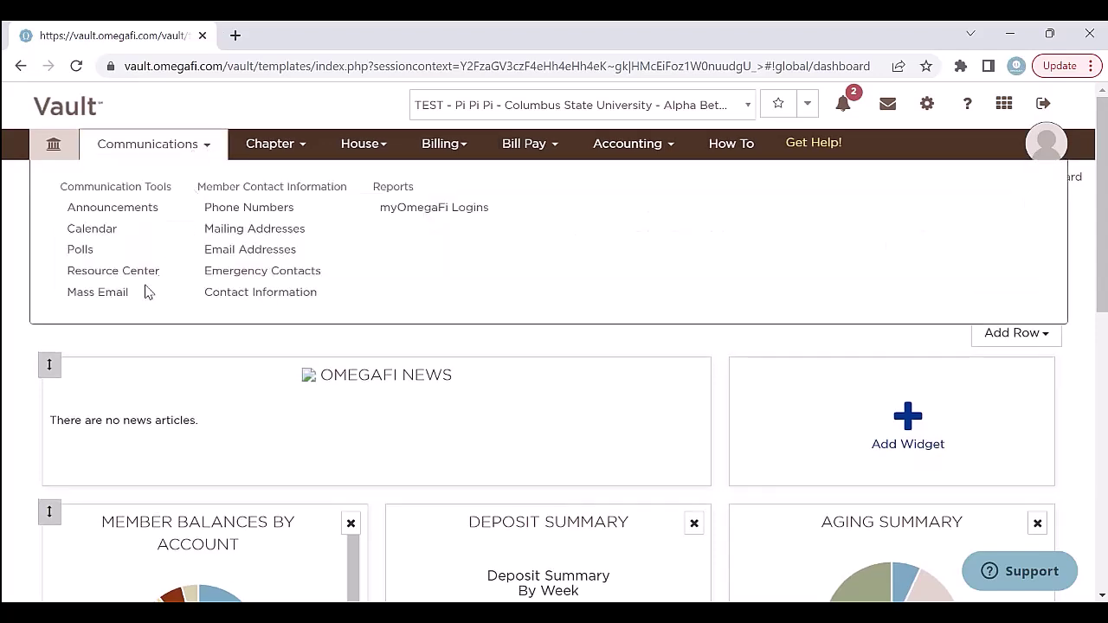
left_click(97, 293)
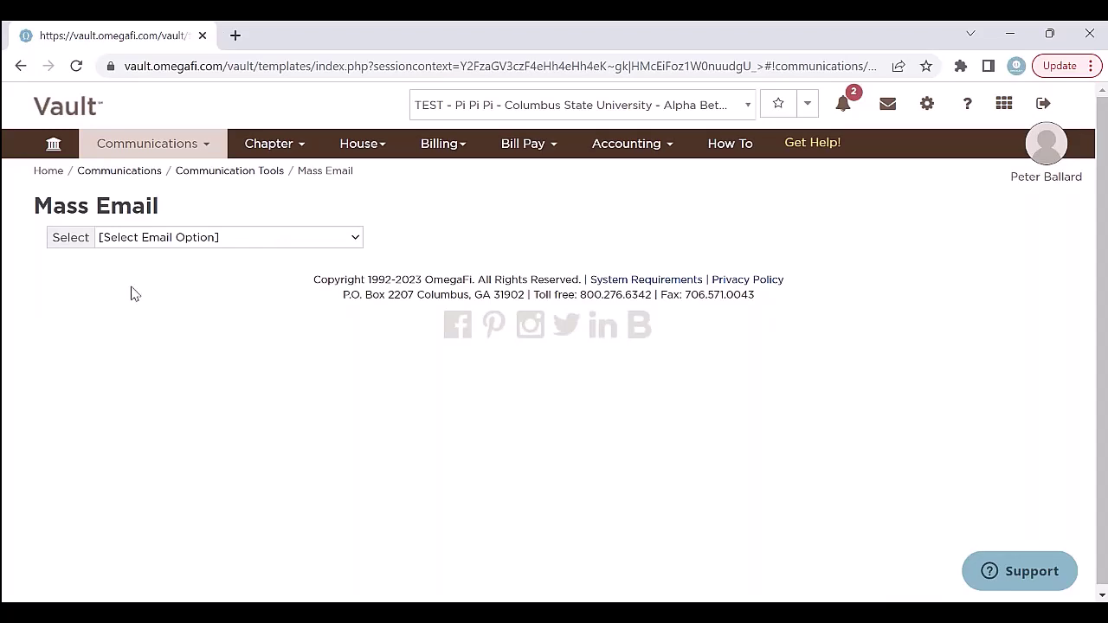
left_click(187, 152)
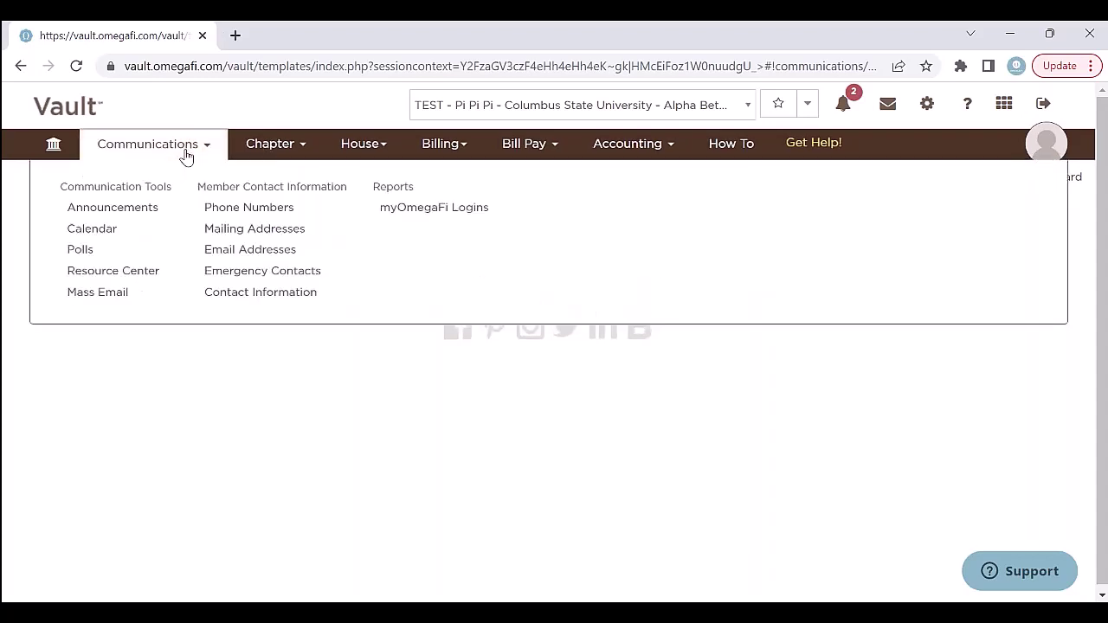
left_click(97, 293)
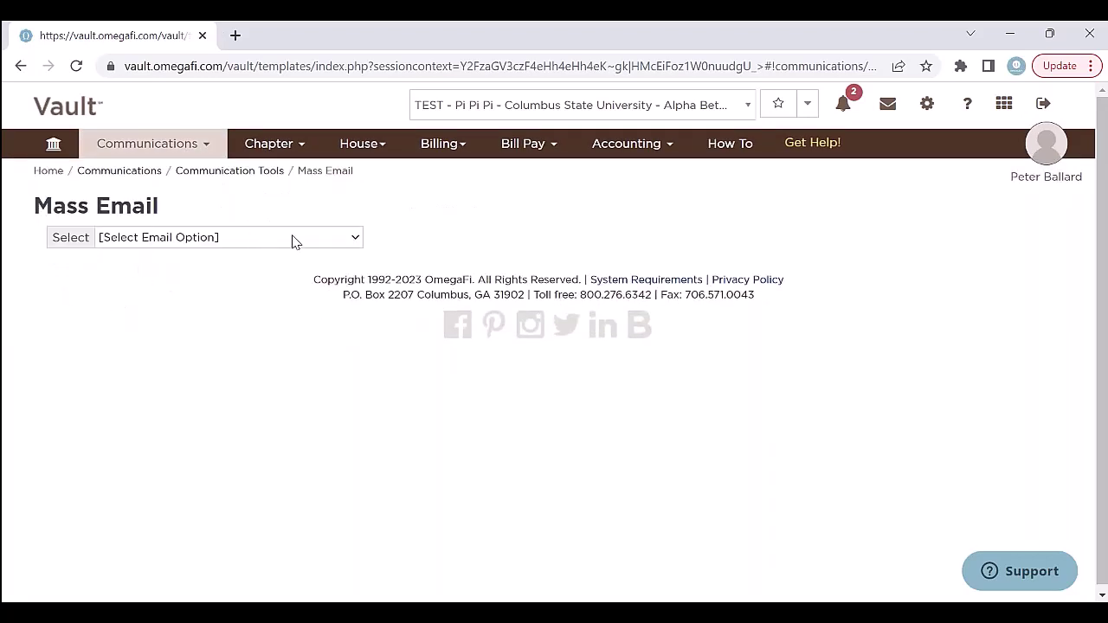
Choose the Delinquency Notification Templates email option and load the Inactive Debt template.
left_click(352, 242)
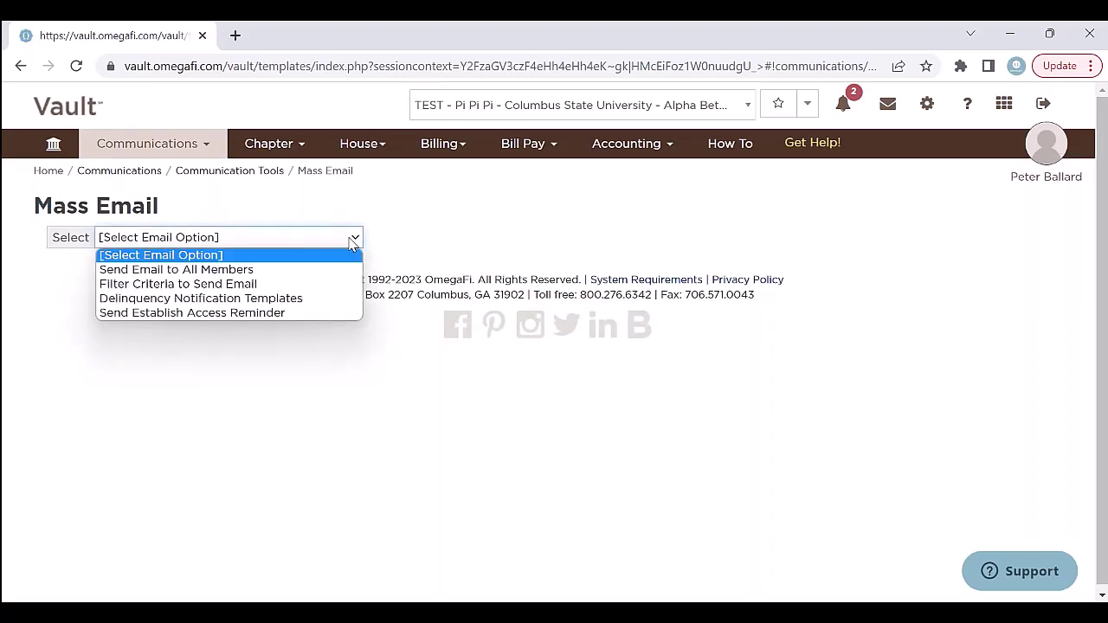
left_click(263, 302)
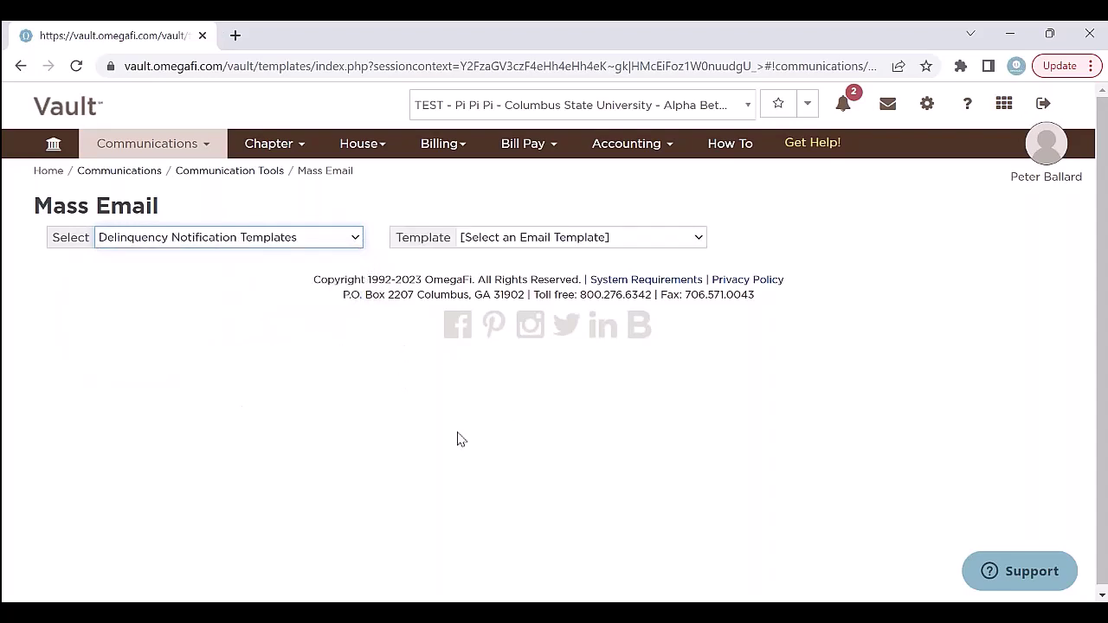
left_click(499, 240)
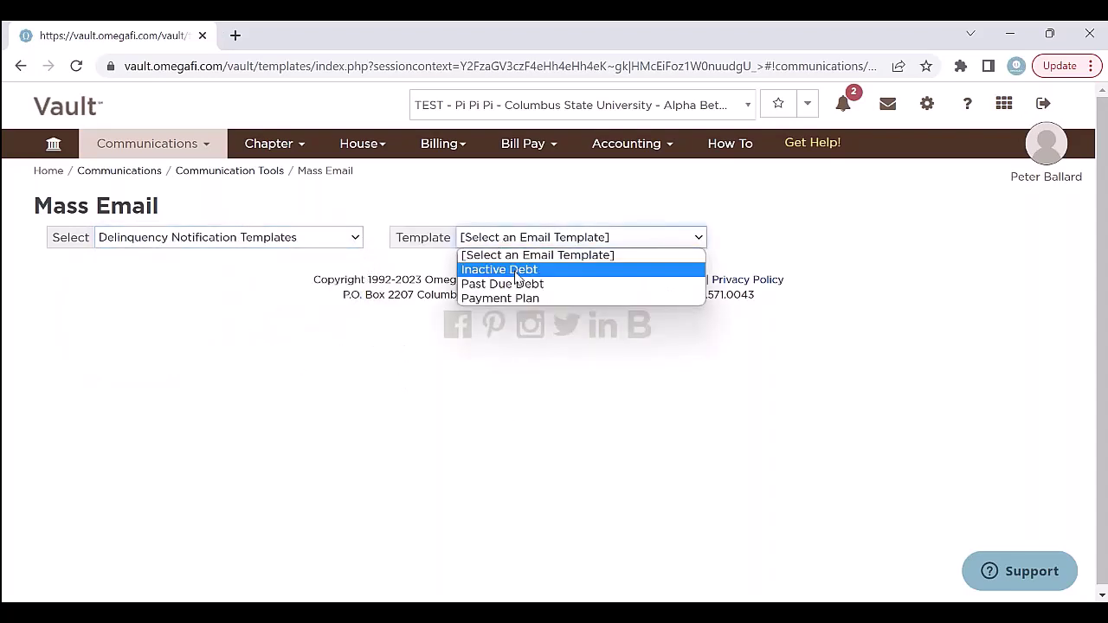
left_click(520, 271)
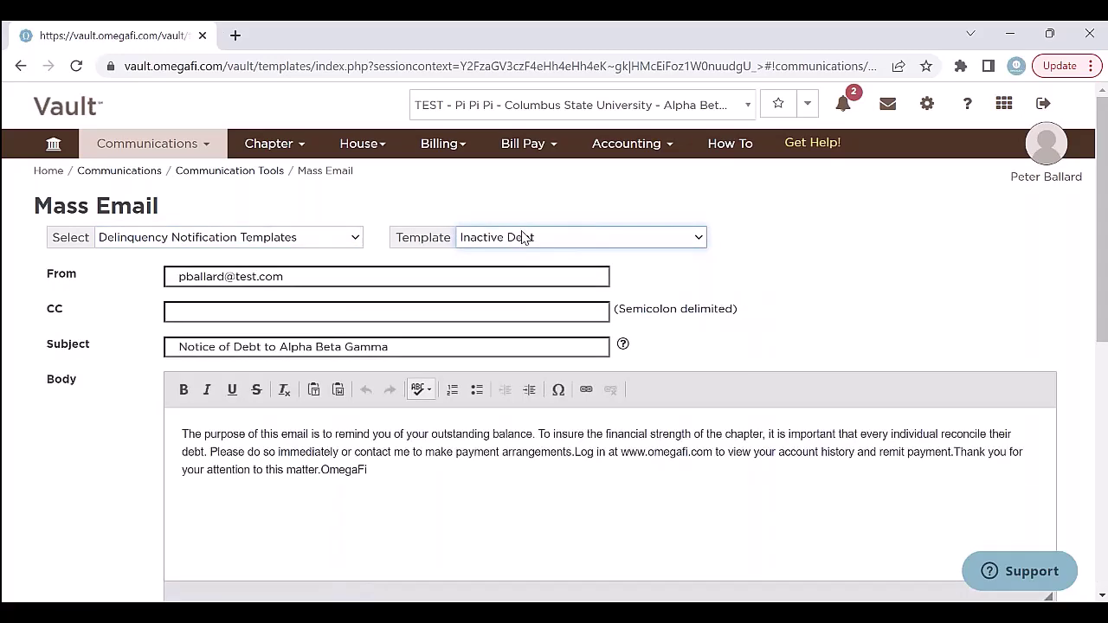
Select the primary email addresses of both members listed under the Inactive Debt template as recipients.
scroll(490, 373, "down", 2)
scroll(519, 346, "up", 2)
scroll(490, 280, "down", 5)
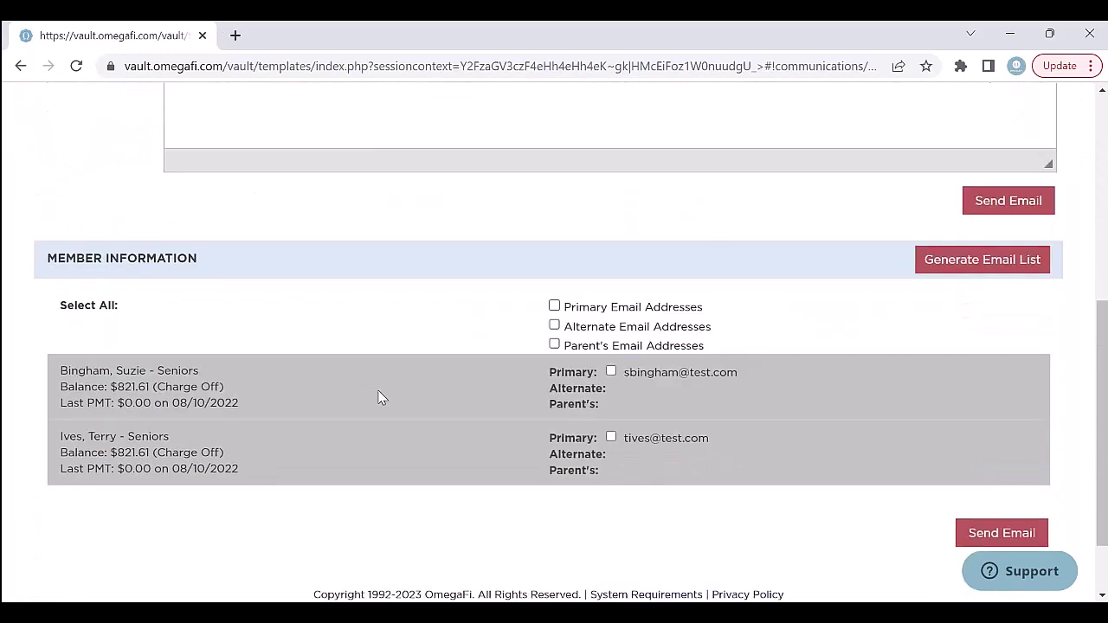
left_click(611, 372)
left_click(611, 437)
scroll(627, 437, "up", 3)
scroll(626, 437, "up", 2)
Switch the email option to Filter Criteria to Send Email and include the Past Due, Severely Past Due, Pending Charge Off and Charge Off aging statuses.
left_click(241, 239)
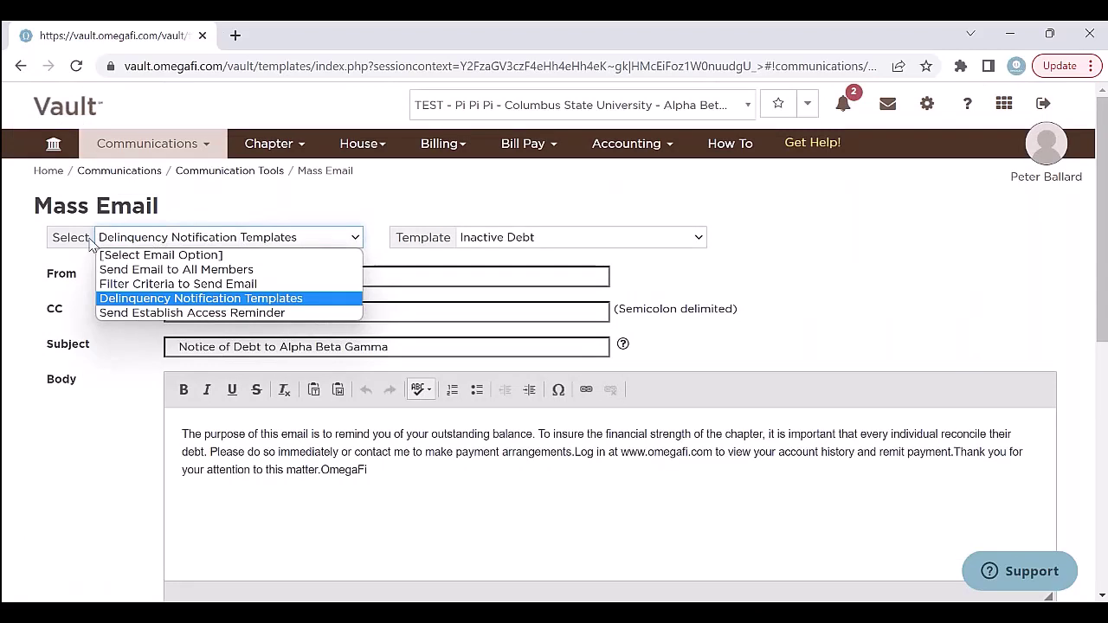
left_click(140, 288)
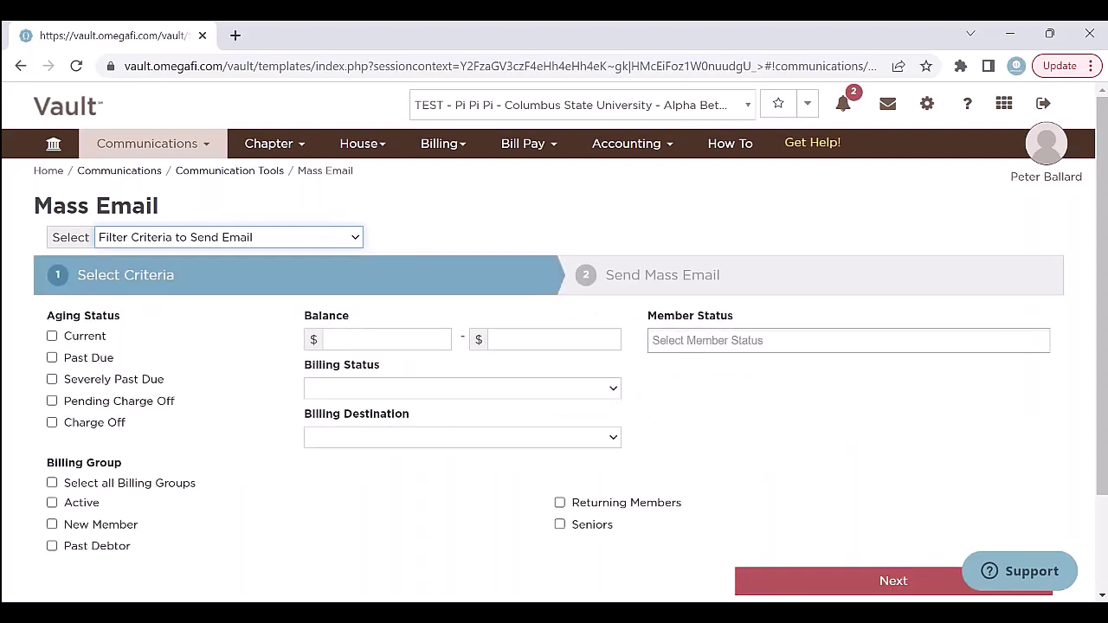
scroll(428, 340, "down", 1)
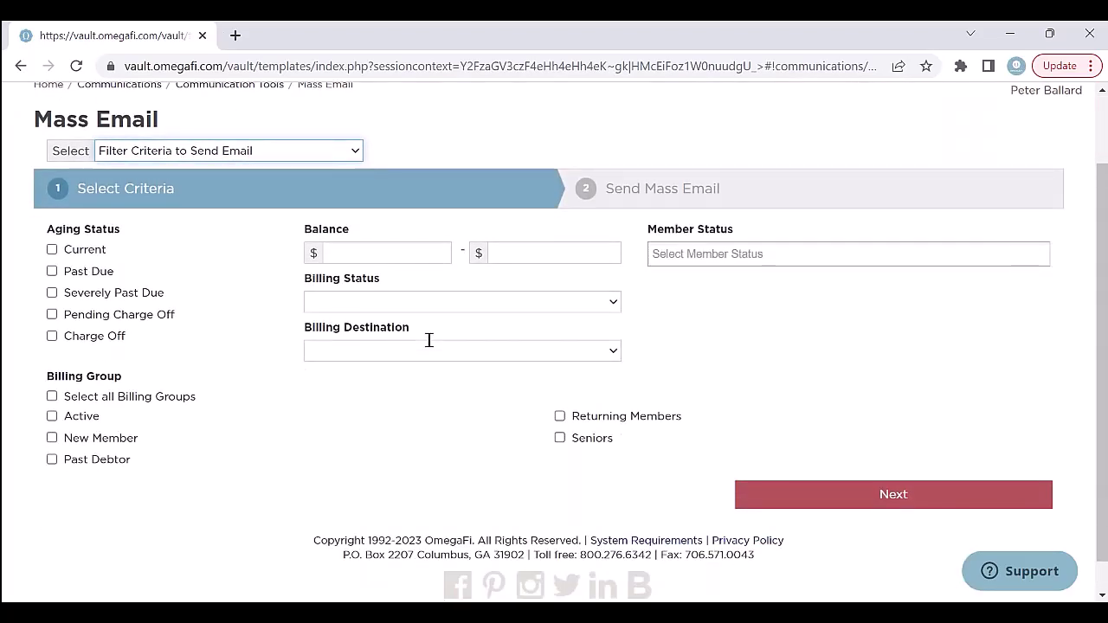
left_click(52, 271)
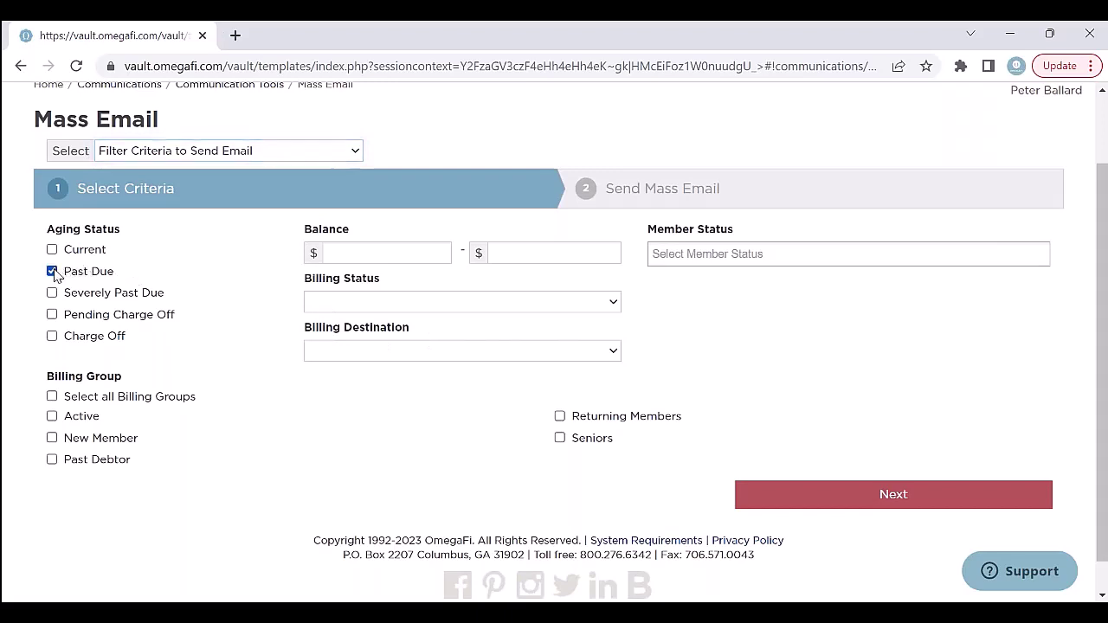
left_click(52, 292)
left_click(52, 335)
left_click(52, 314)
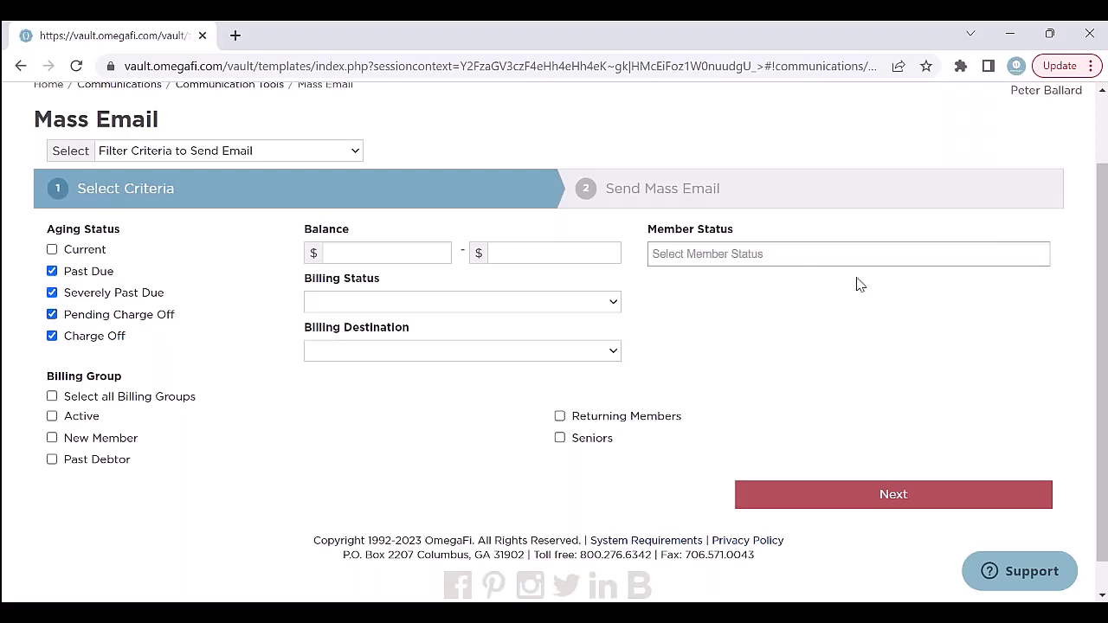
Proceed to the Send Mass Email stage without a member status filter and place the cursor in the empty message body.
left_click(760, 257)
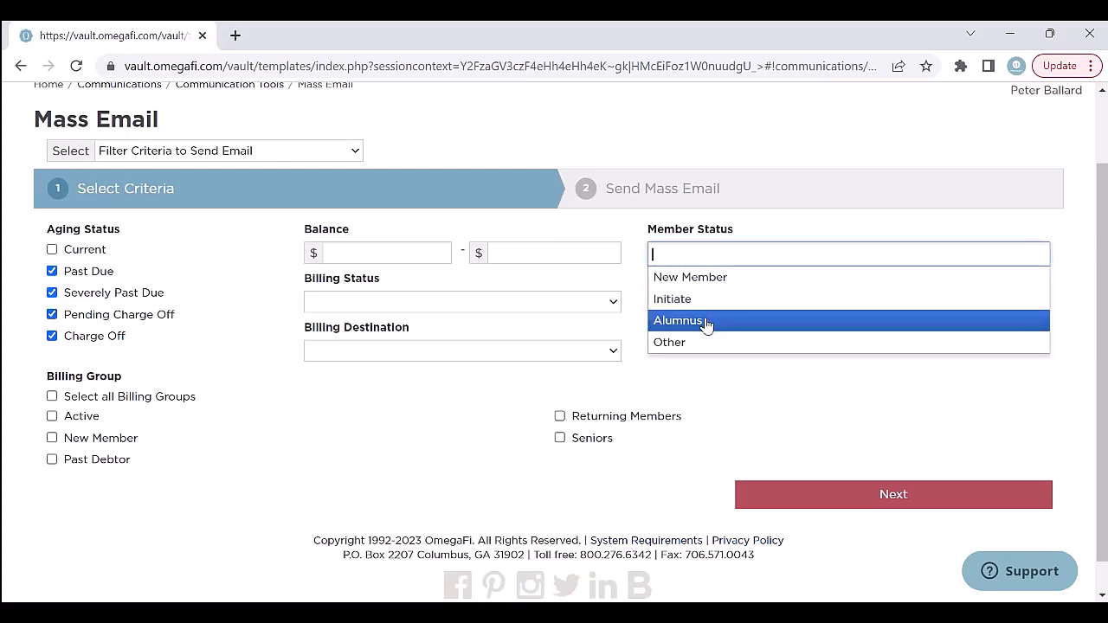
left_click(592, 329)
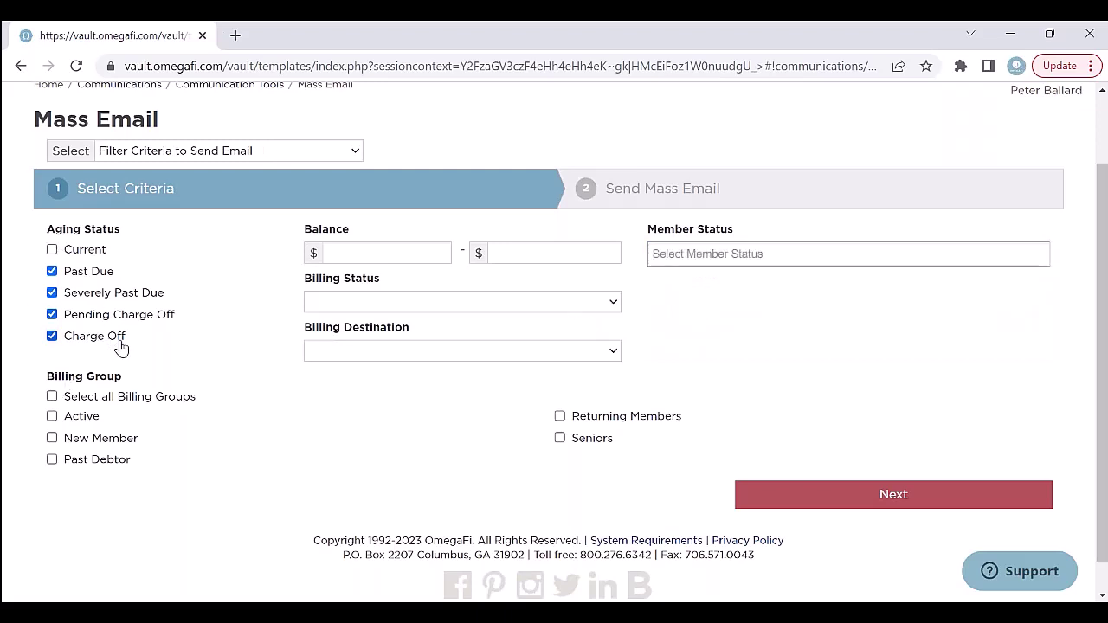
left_click(791, 495)
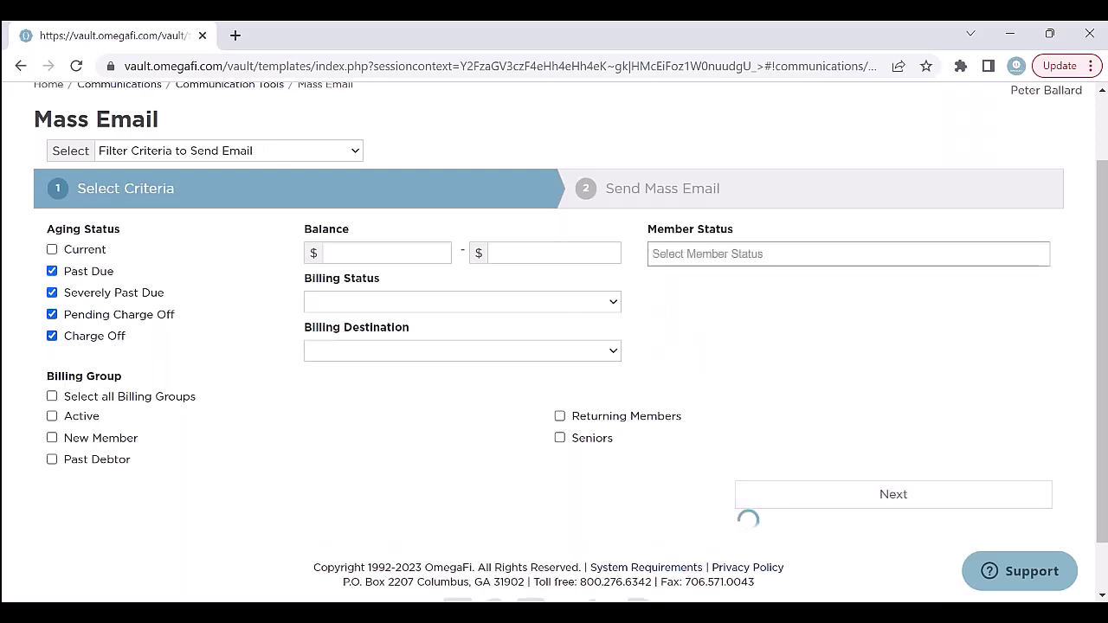
scroll(432, 356, "down", 2)
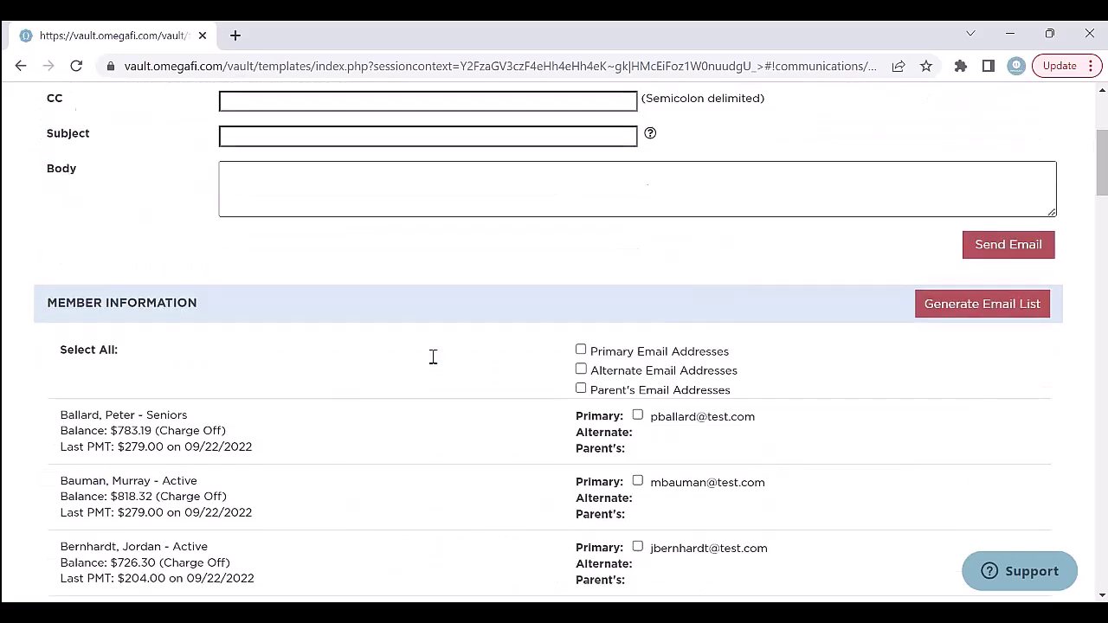
scroll(416, 320, "up", 1)
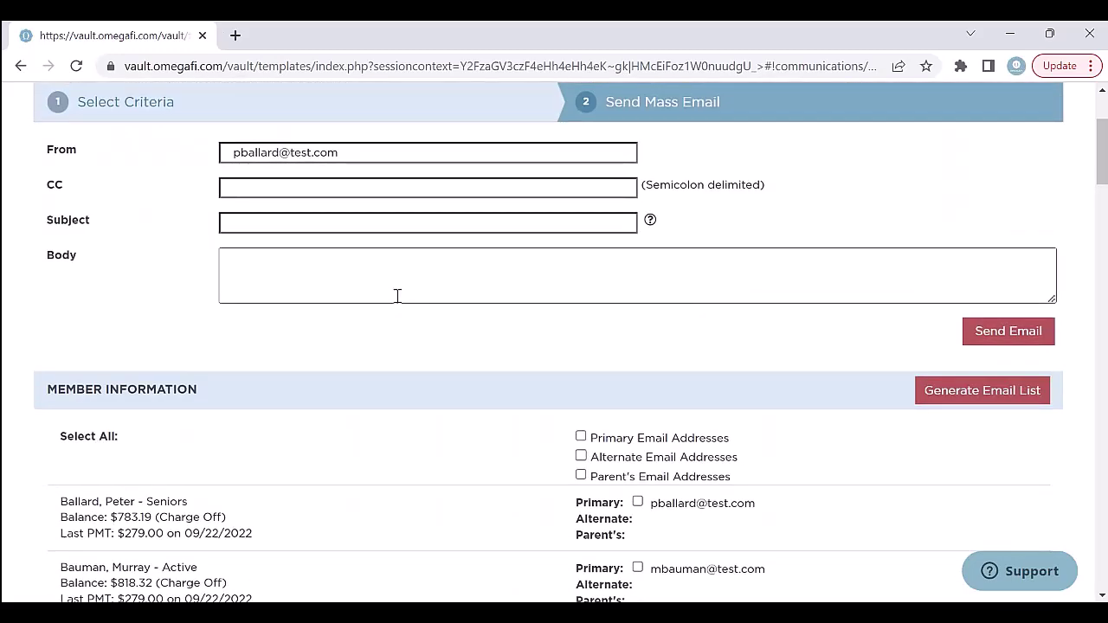
scroll(397, 295, "up", 1)
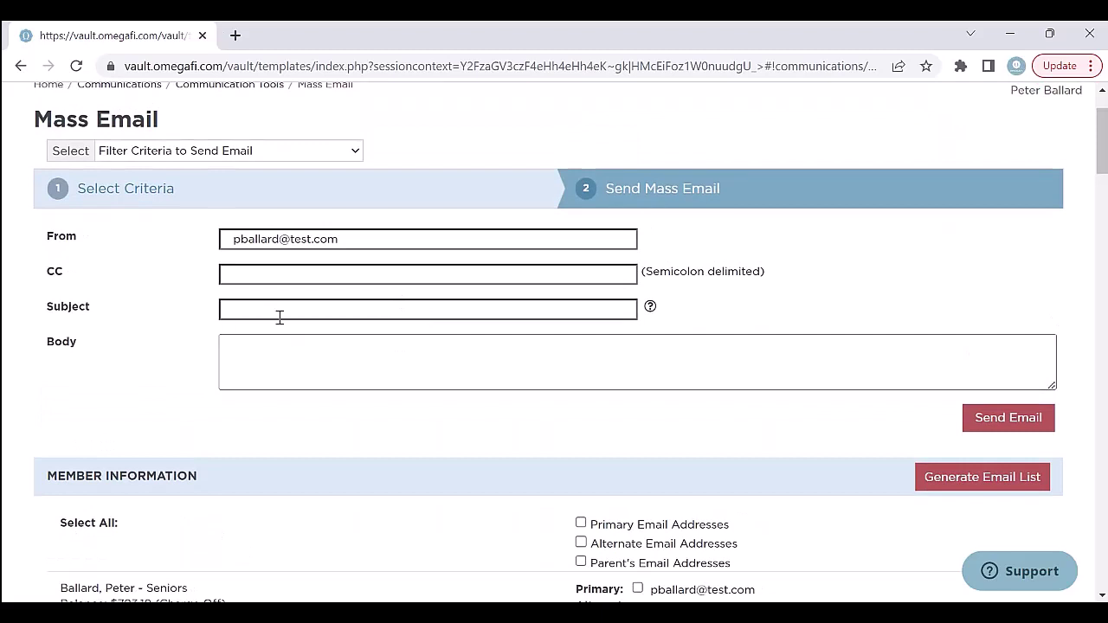
left_click(249, 347)
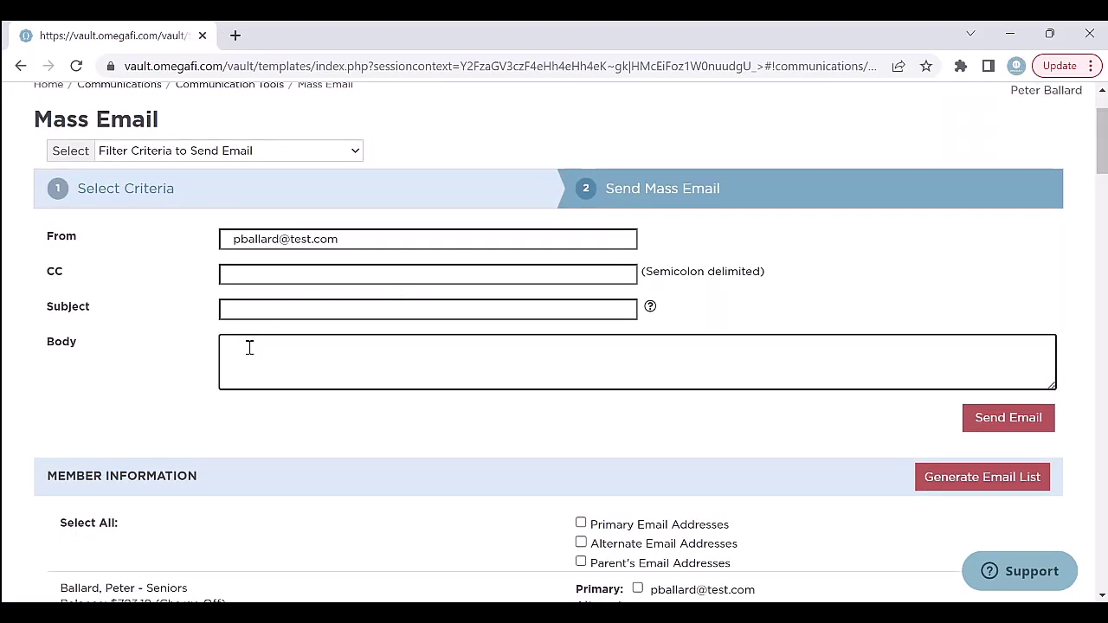
Select the primary email addresses of the fifth, sixth and seventh members in the filtered list as recipients.
scroll(249, 347, "down", 2)
scroll(693, 385, "down", 1)
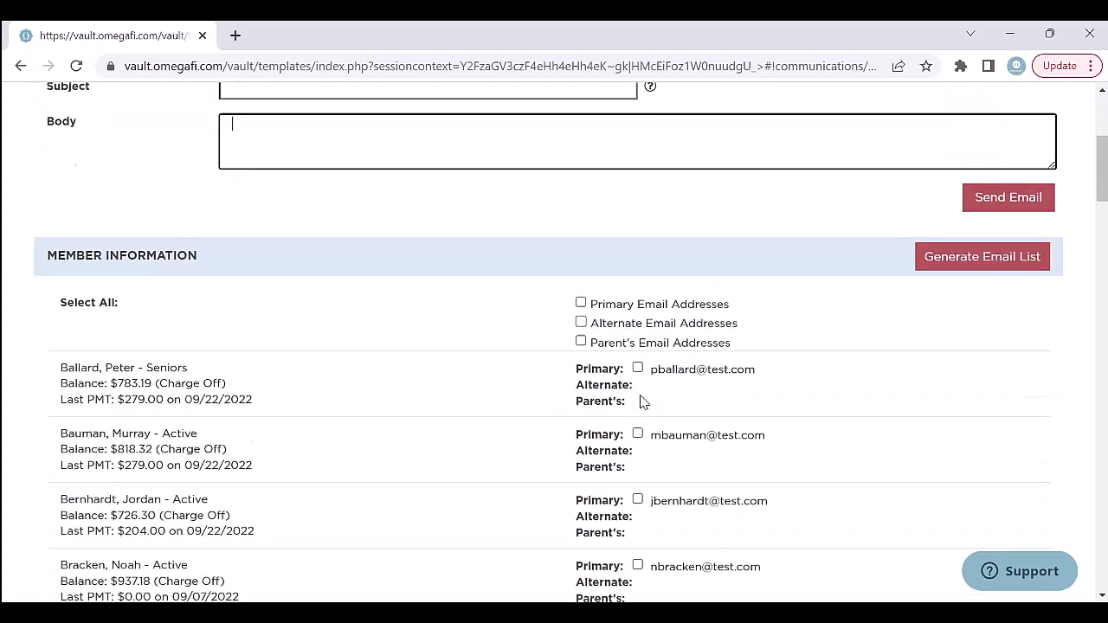
scroll(630, 458, "down", 1)
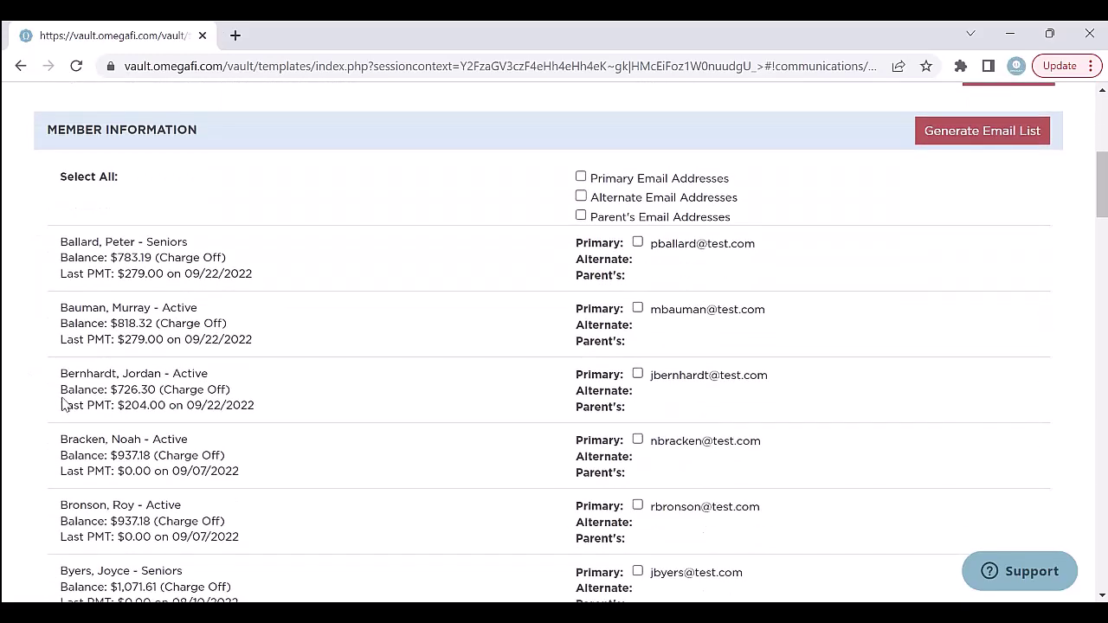
scroll(516, 403, "down", 3)
left_click(637, 246)
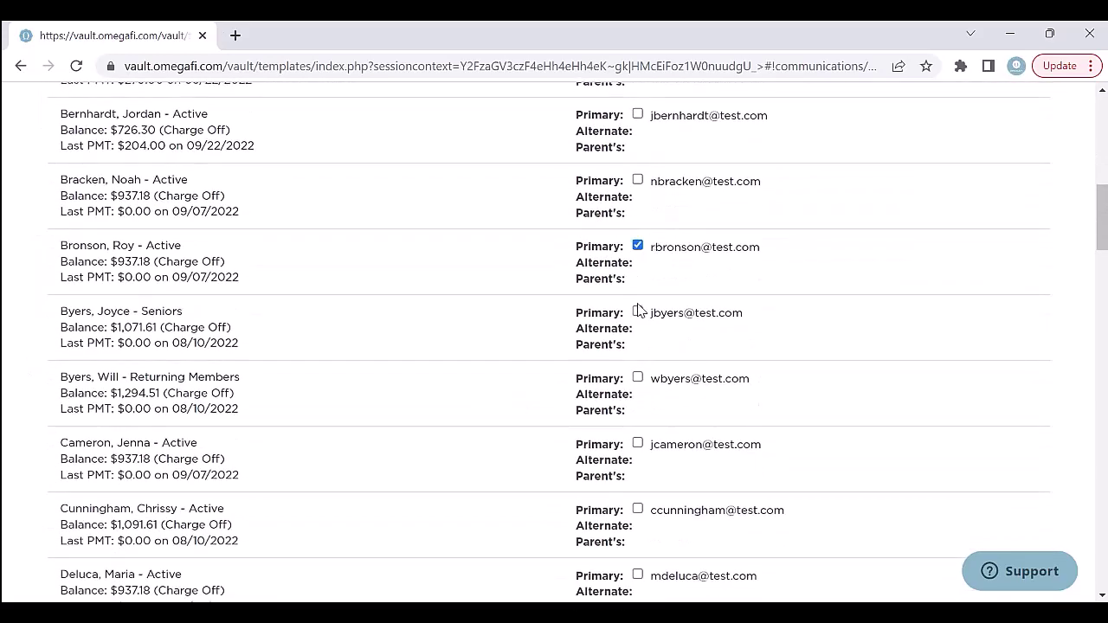
left_click(637, 311)
left_click(638, 377)
scroll(767, 361, "up", 6)
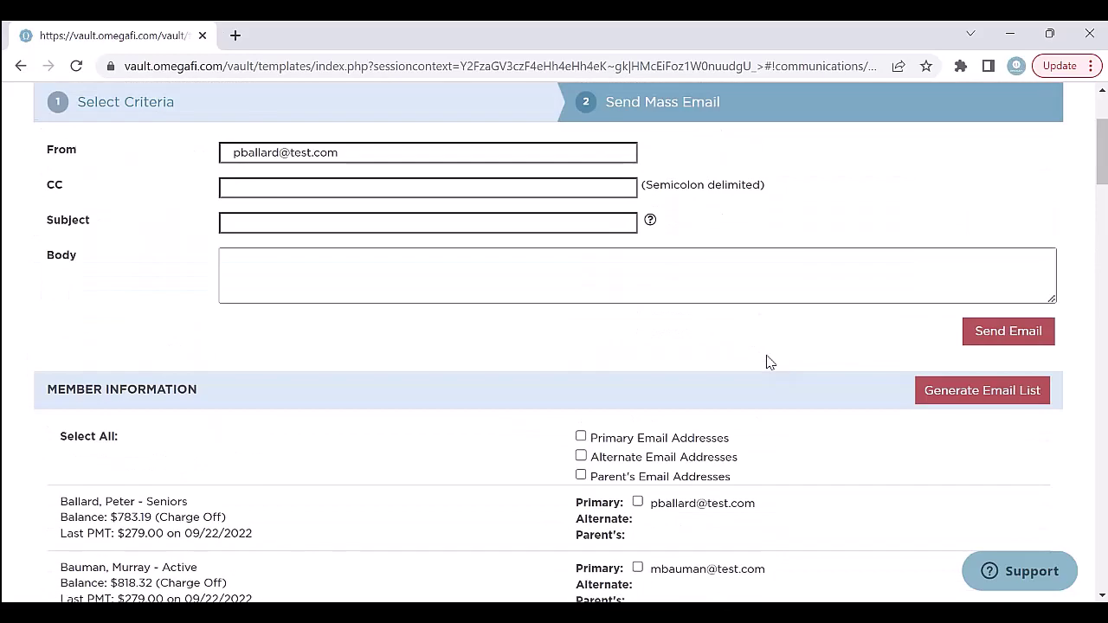
scroll(767, 361, "up", 1)
scroll(917, 445, "up", 1)
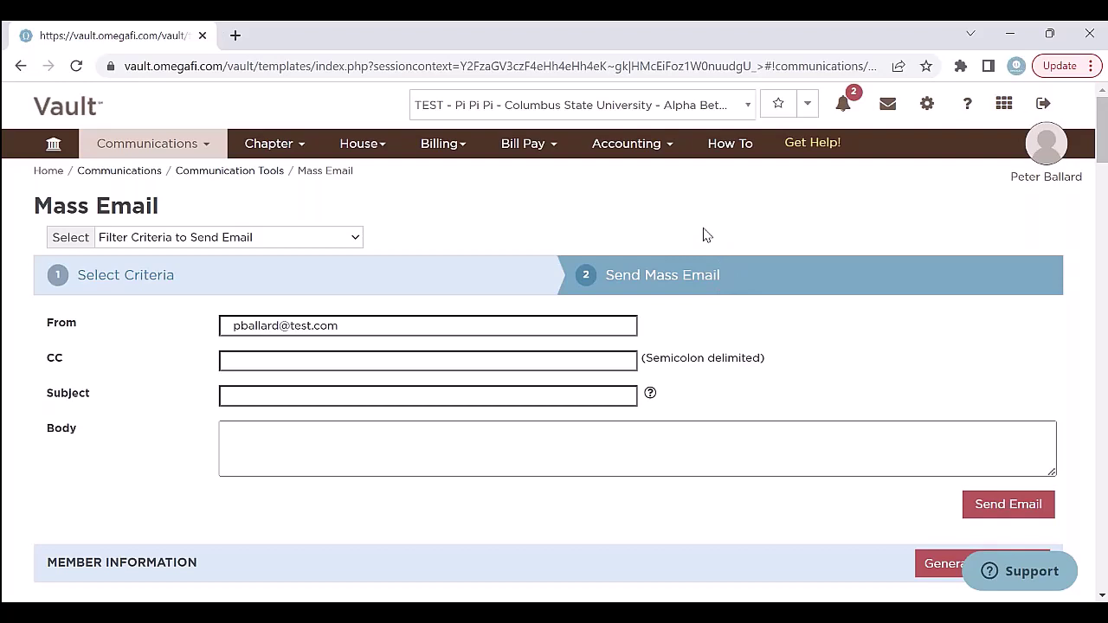
Open the chapter's Update Member Statuses page and select the first four new members for the change to Initiate.
left_click(303, 148)
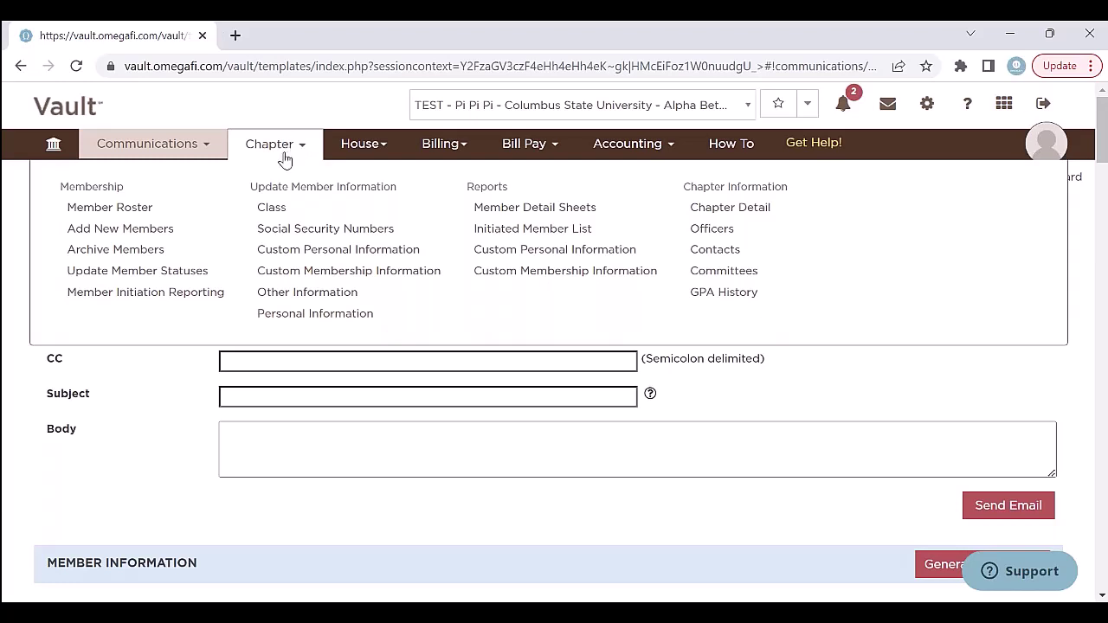
left_click(196, 275)
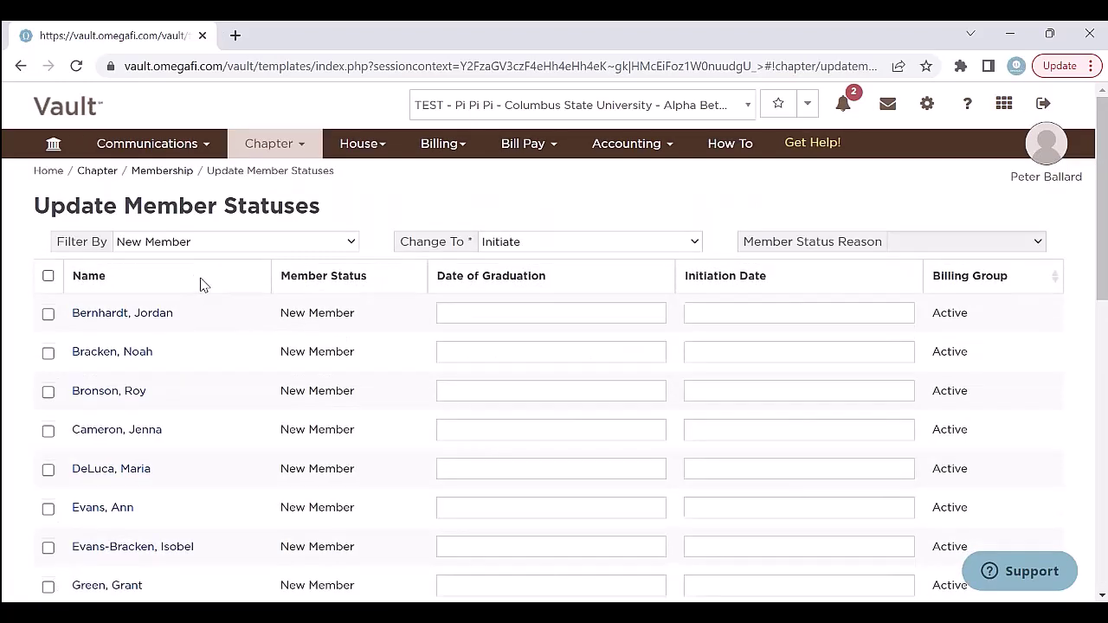
left_click(47, 313)
left_click(47, 352)
left_click(48, 391)
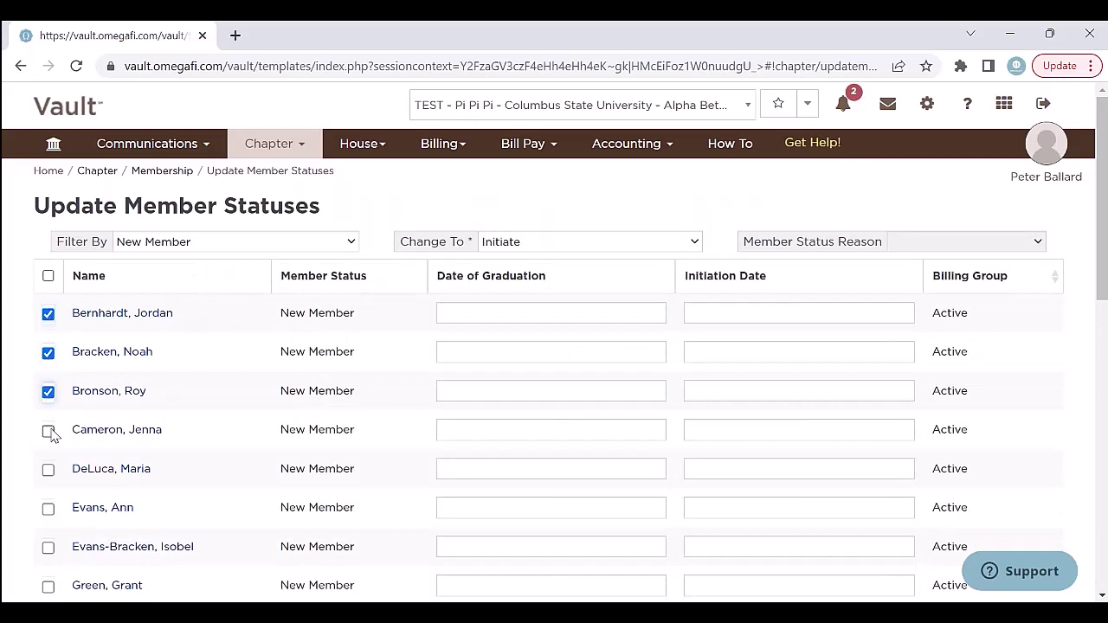
left_click(47, 430)
Set the date of graduation to 04/14/2023 for each of the four selected members.
left_click(514, 314)
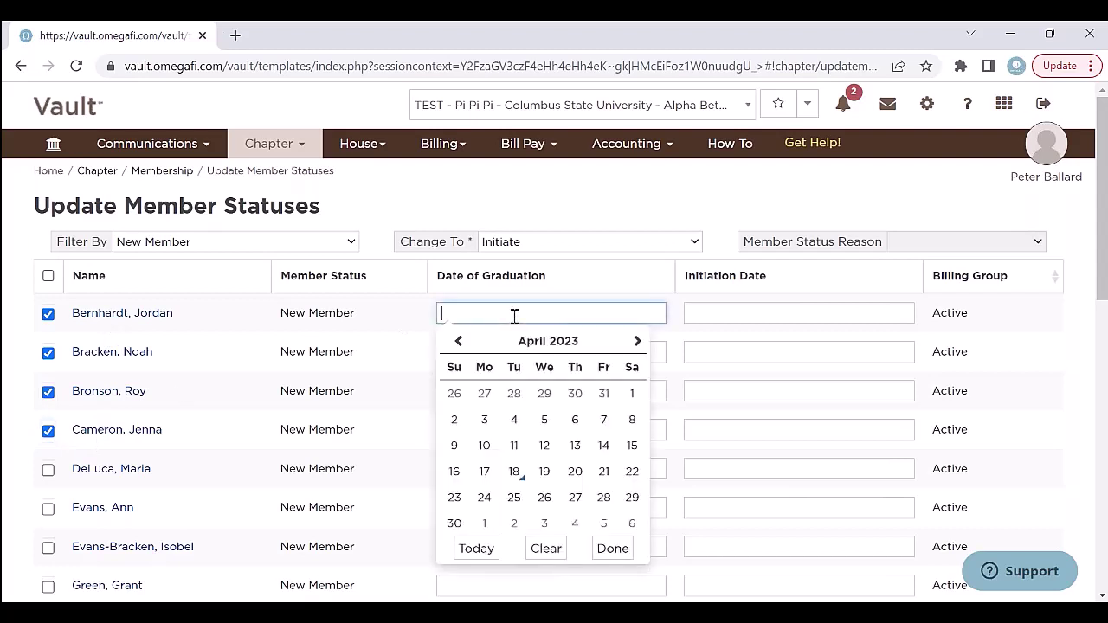
left_click(603, 445)
left_click(590, 355)
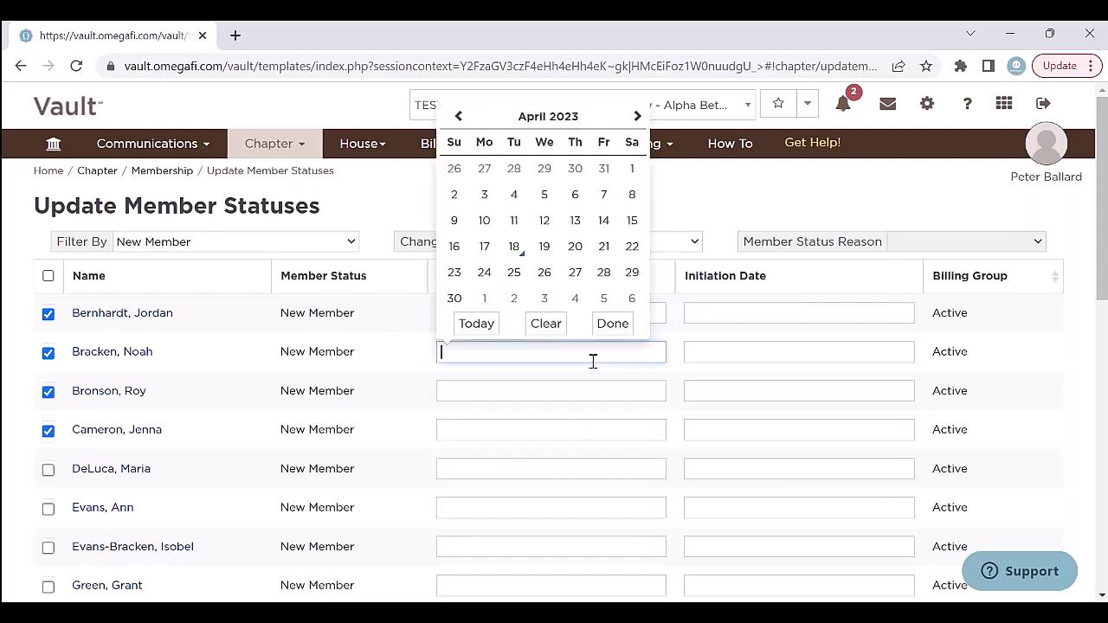
left_click(603, 220)
left_click(551, 386)
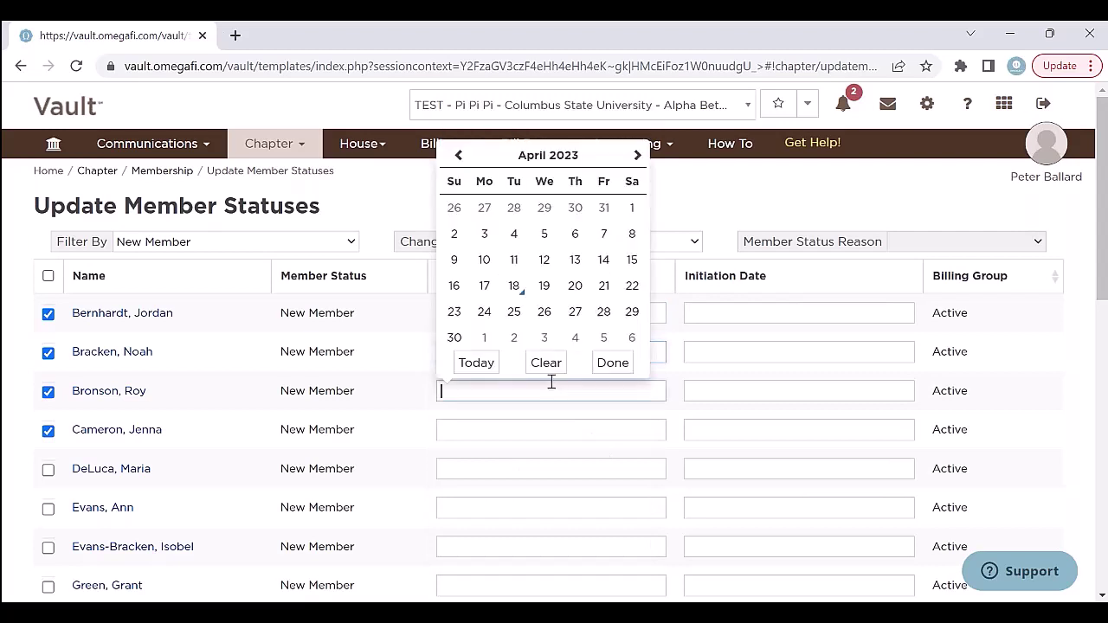
left_click(604, 260)
left_click(527, 429)
left_click(606, 298)
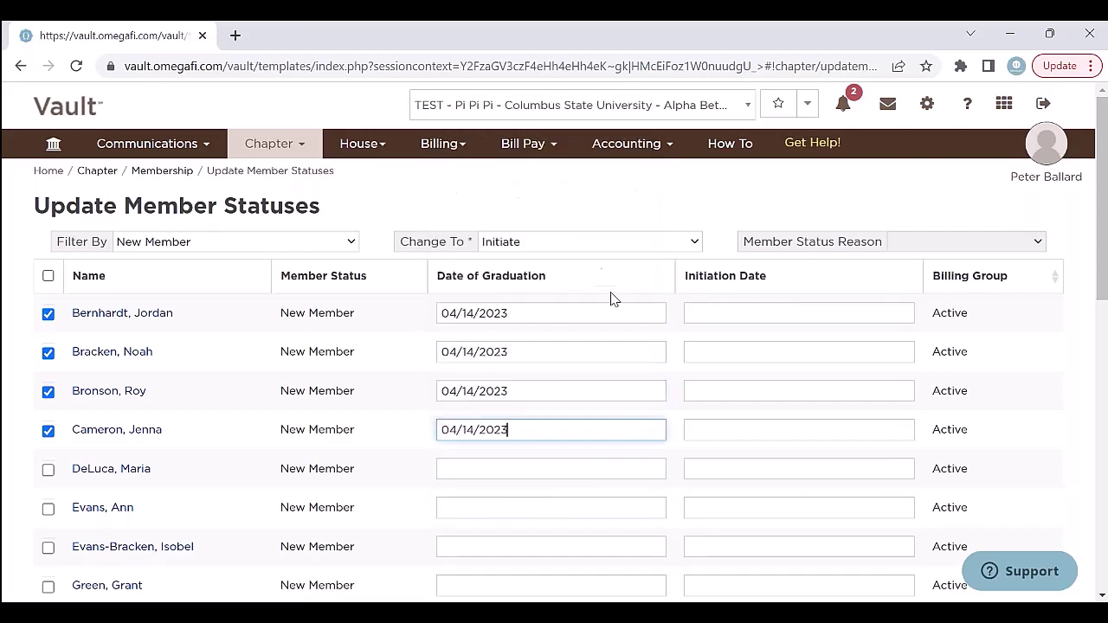
Set the status change for the four selected new members to Alumnus and locate the Update Member Statuses action below the list.
left_click(652, 248)
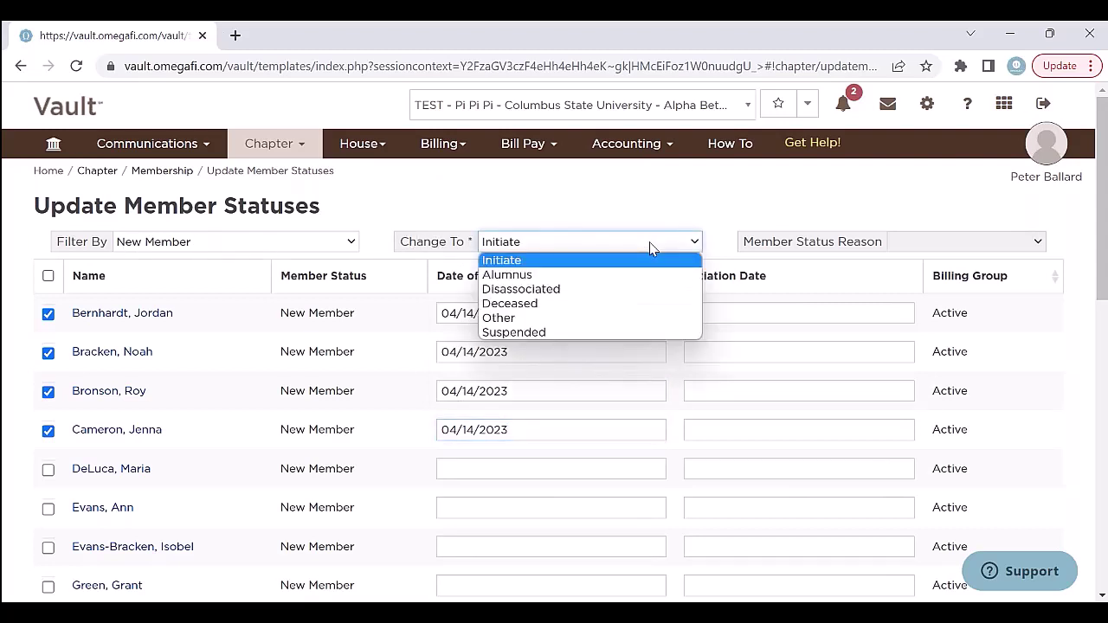
left_click(522, 275)
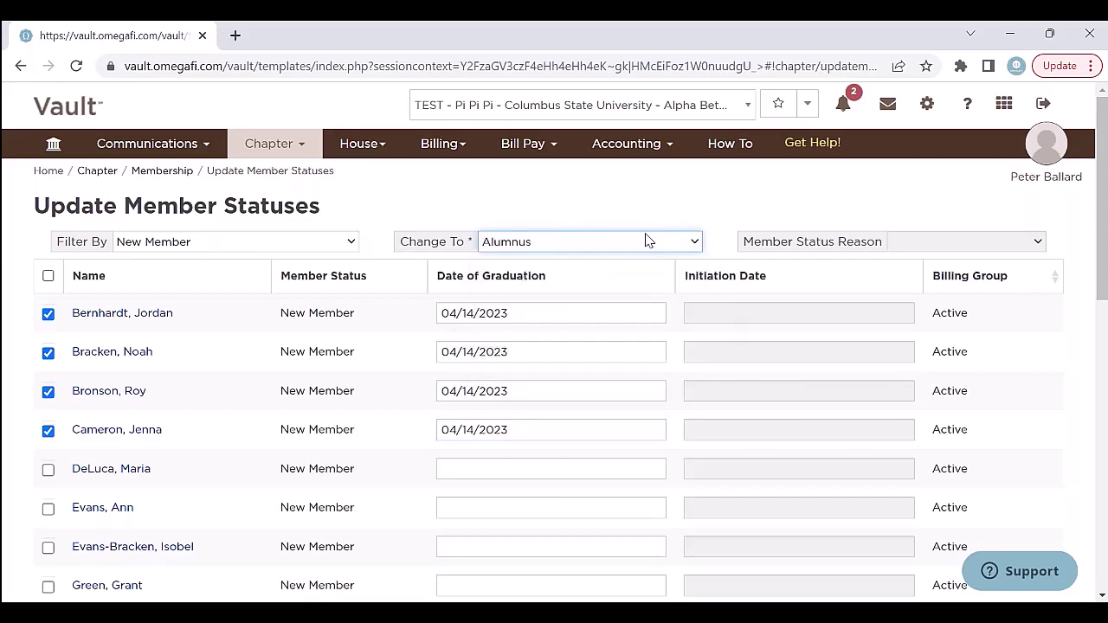
scroll(652, 251, "down", 8)
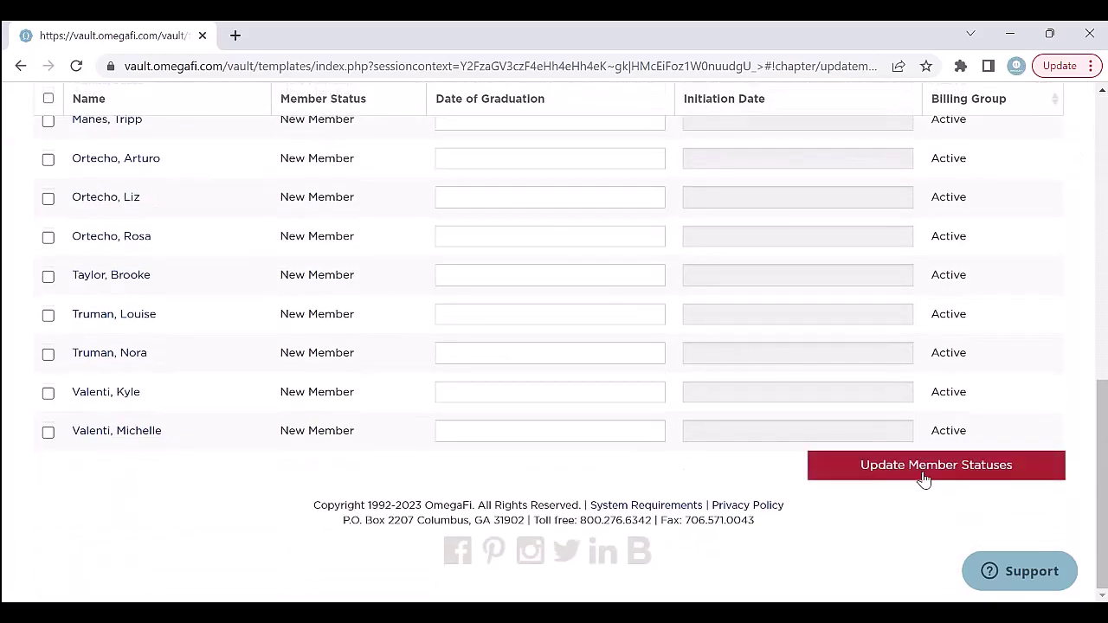
scroll(925, 478, "up", 8)
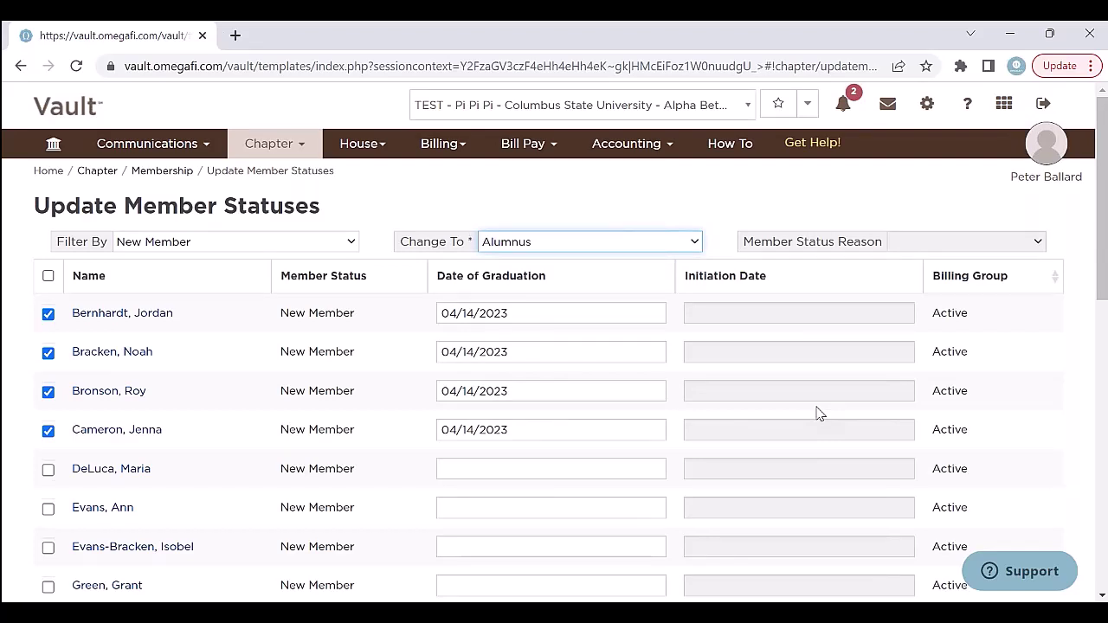
Deselect the first four new members in the list.
left_click(516, 216)
left_click(47, 313)
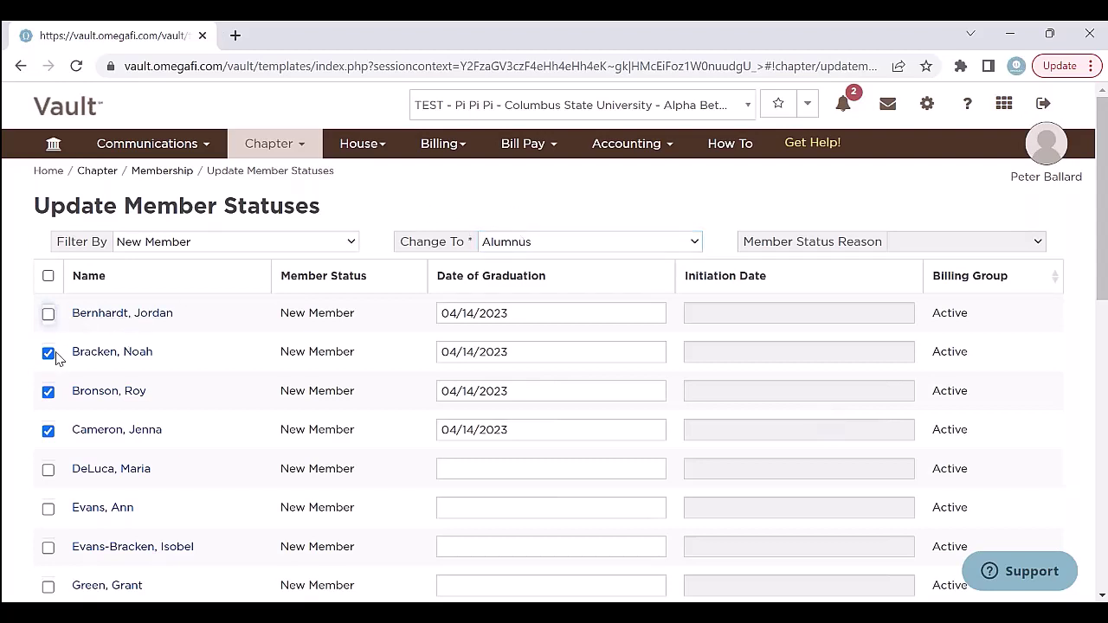
left_click(47, 352)
left_click(47, 391)
left_click(48, 430)
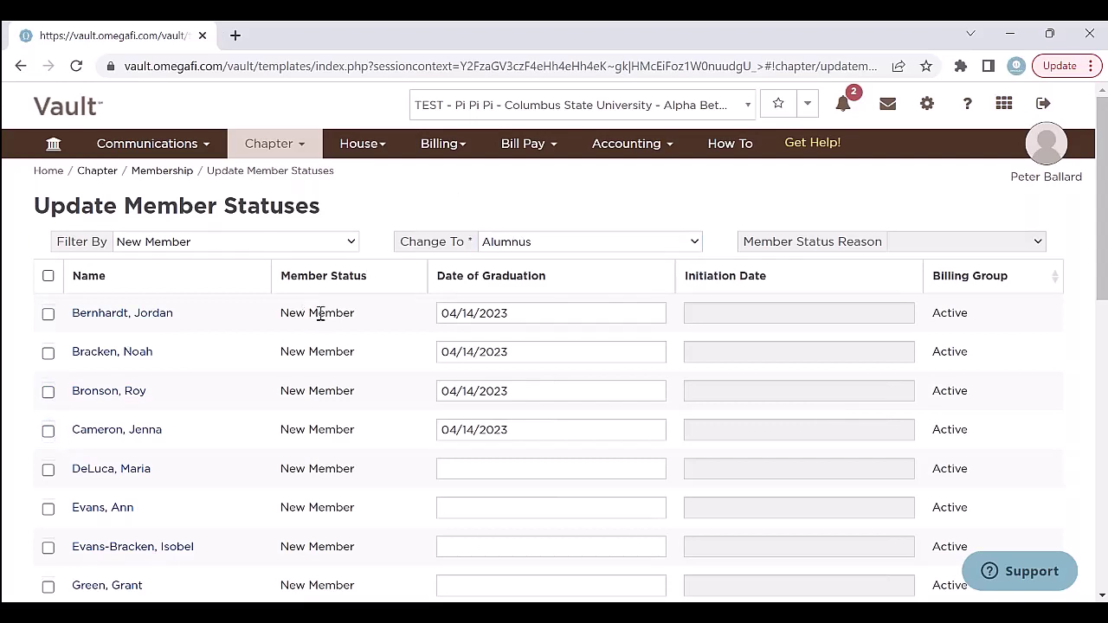
Select the fifth new member and set the status change to Disassociated.
scroll(346, 267, "down", 1)
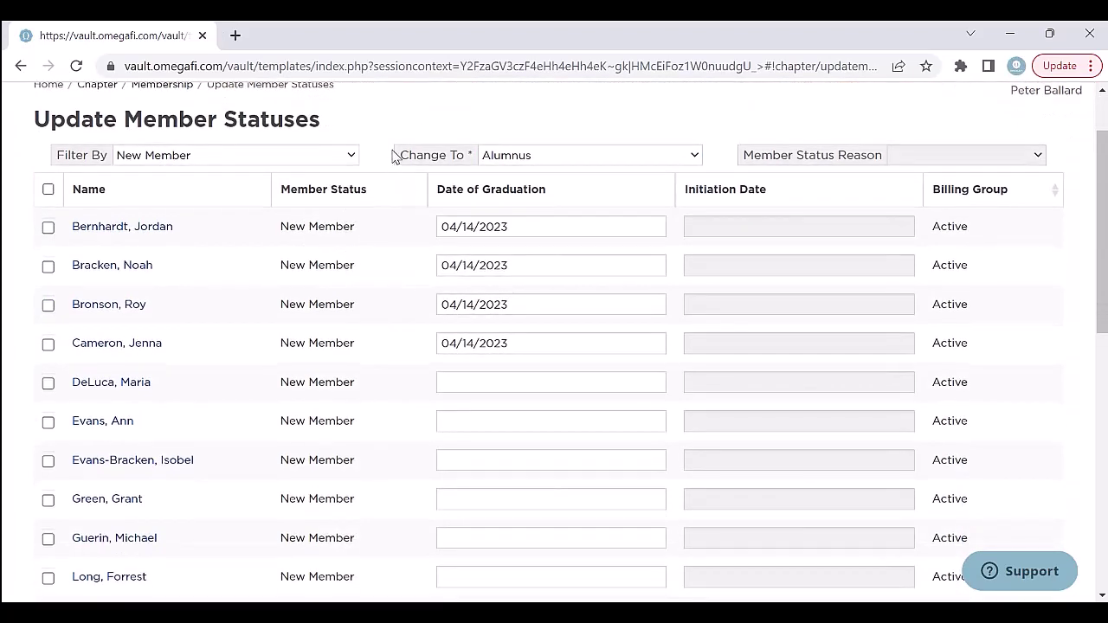
scroll(391, 143, "down", 1)
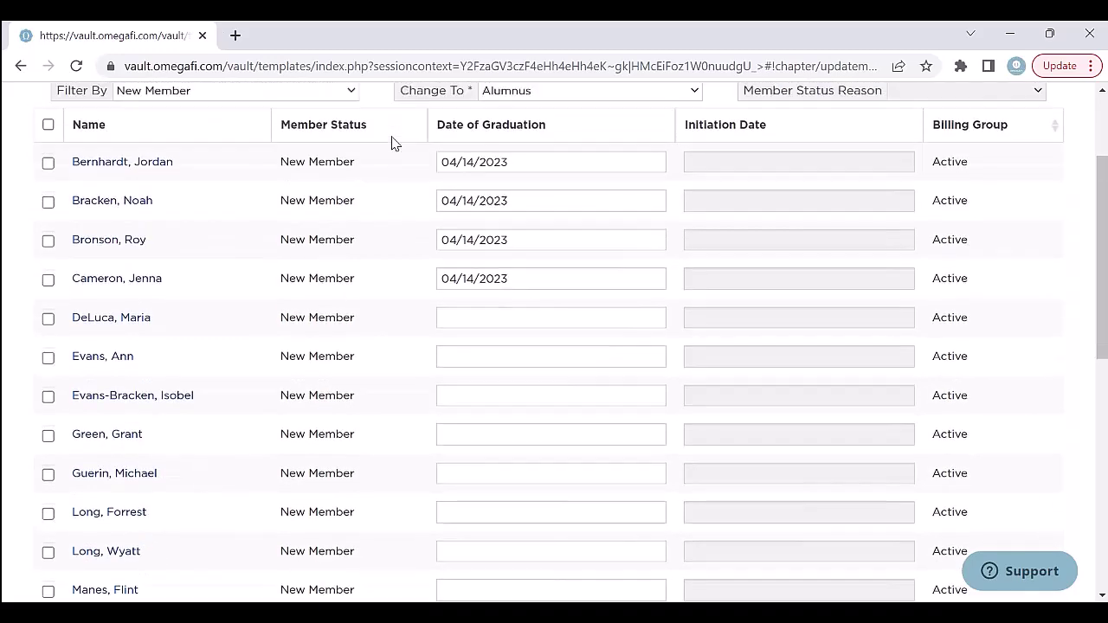
scroll(391, 143, "up", 2)
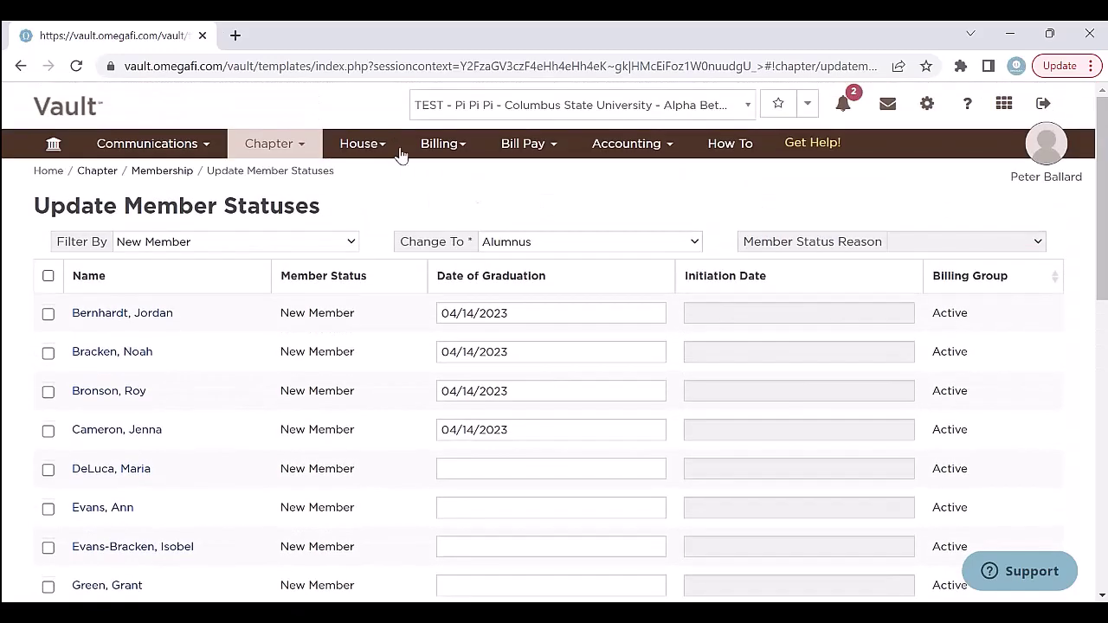
left_click(48, 470)
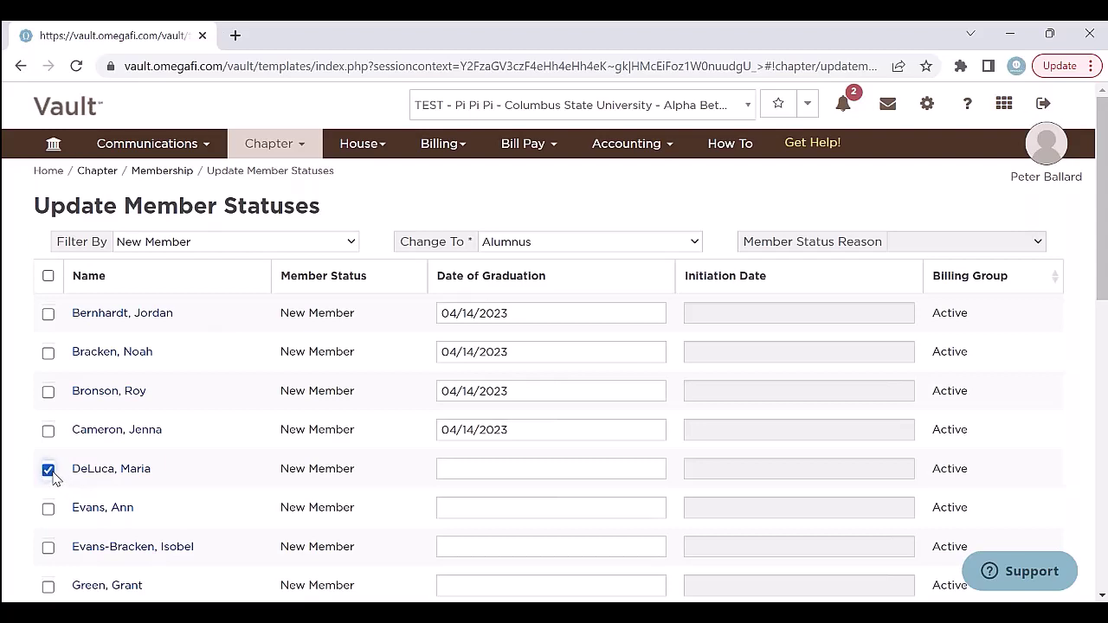
left_click(536, 245)
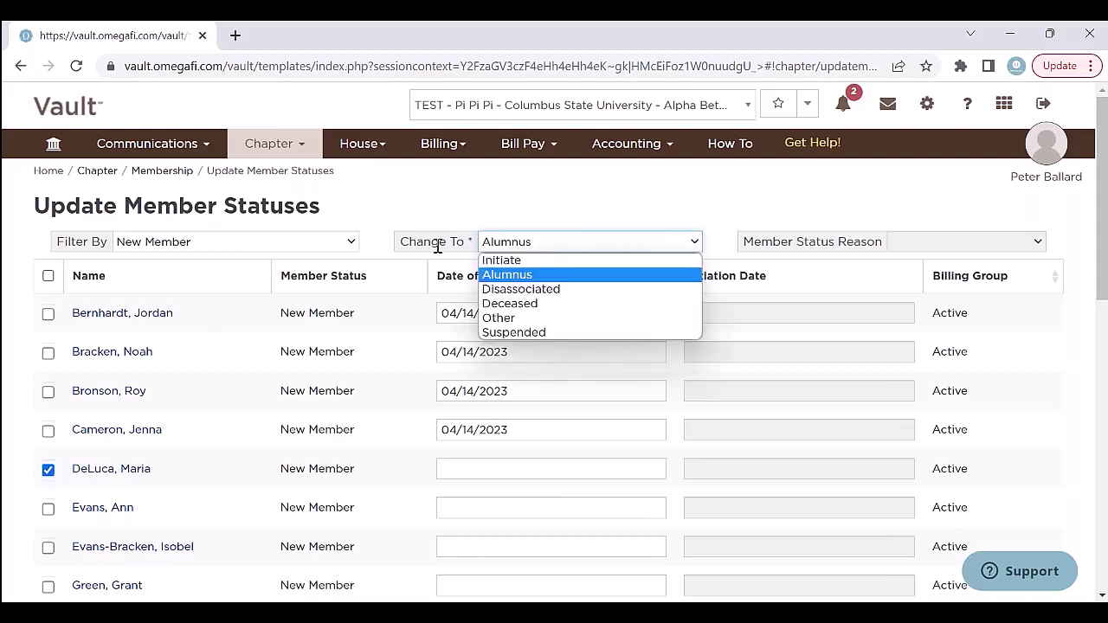
left_click(536, 318)
left_click(564, 245)
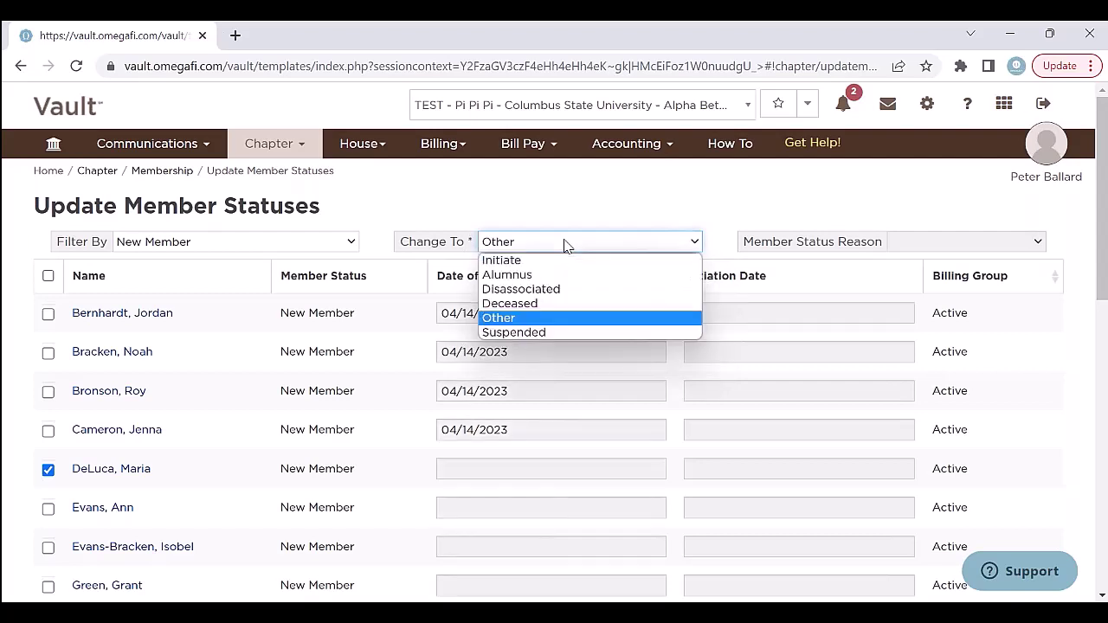
left_click(567, 289)
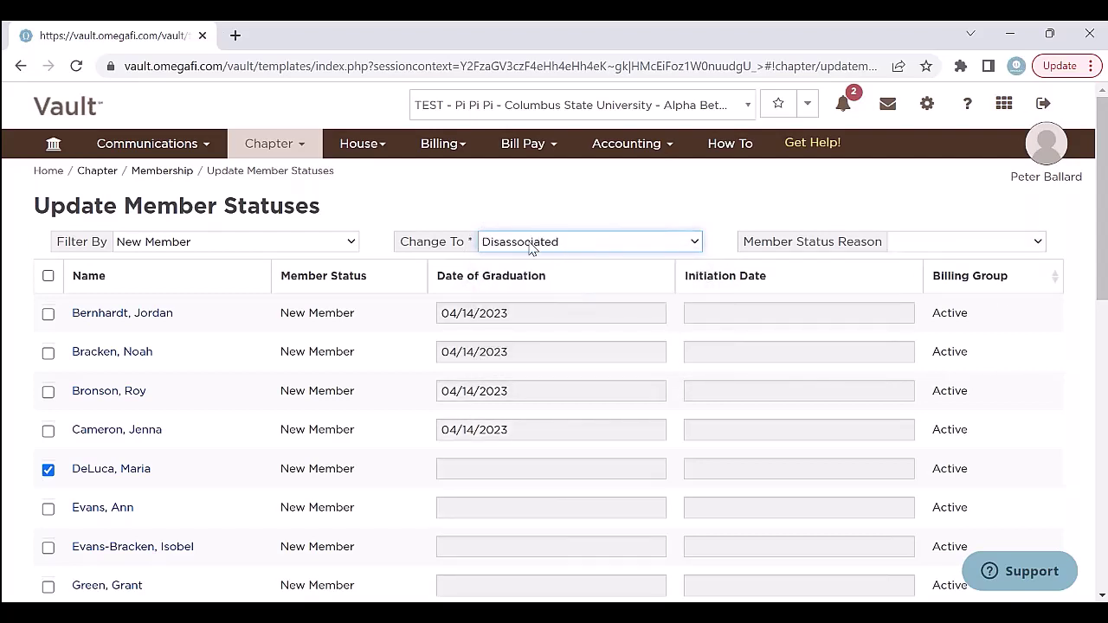
Look through the member status reasons offered for Disassociated and locate the Update Member Statuses action below the list.
left_click(931, 247)
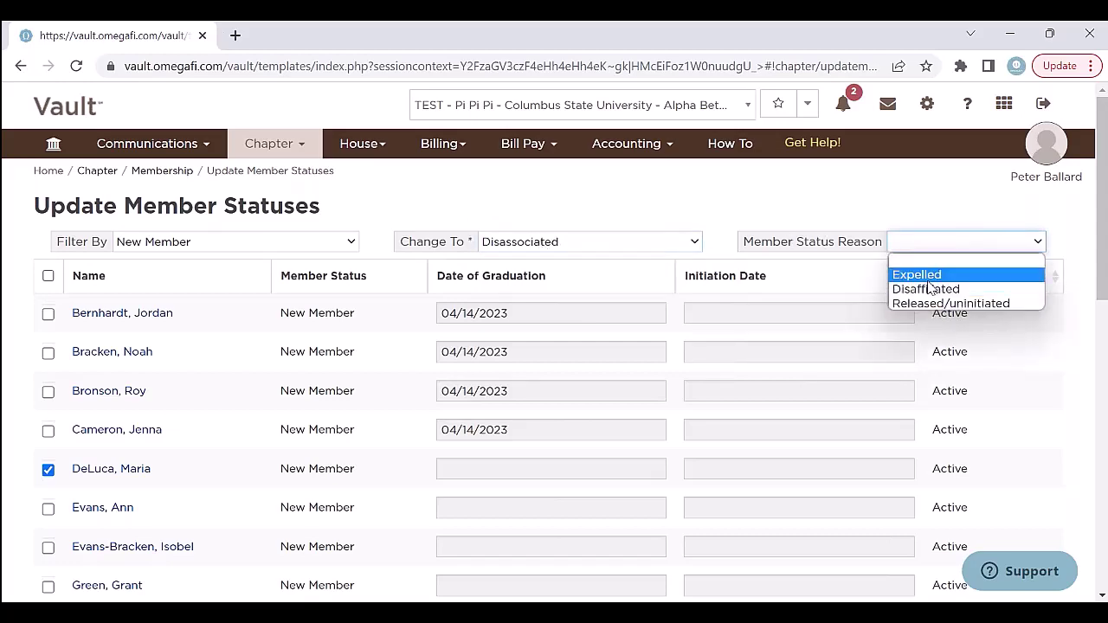
left_click(928, 288)
scroll(952, 363, "down", 10)
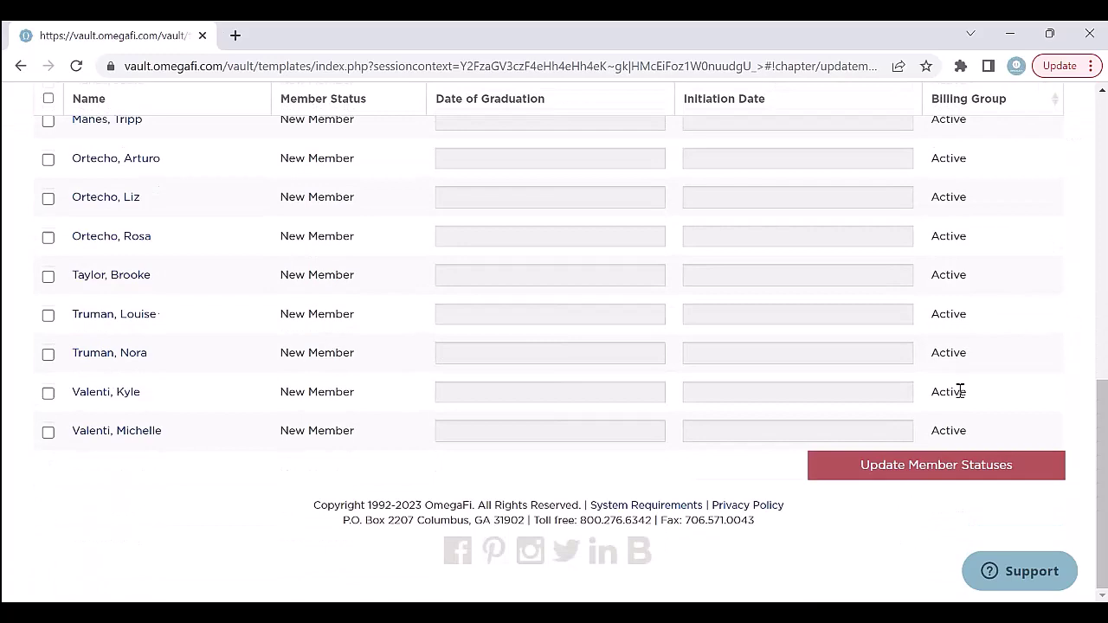
left_click(913, 482)
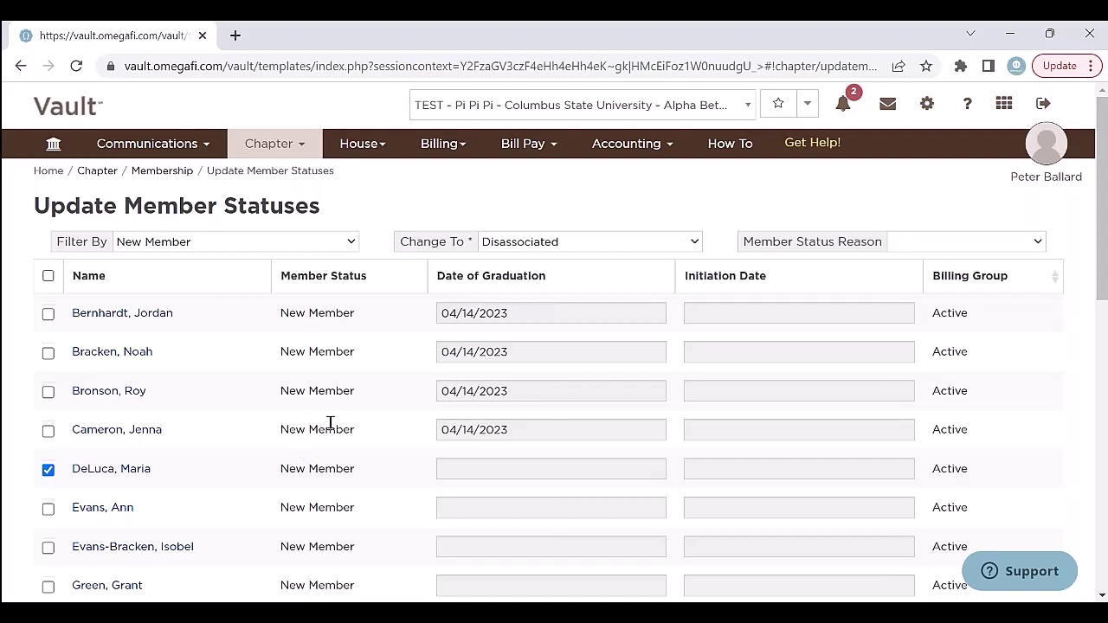
Open the Update Billing Statuses page and select the third listed member for a change to Inactive with the reason Graduation.
left_click(456, 149)
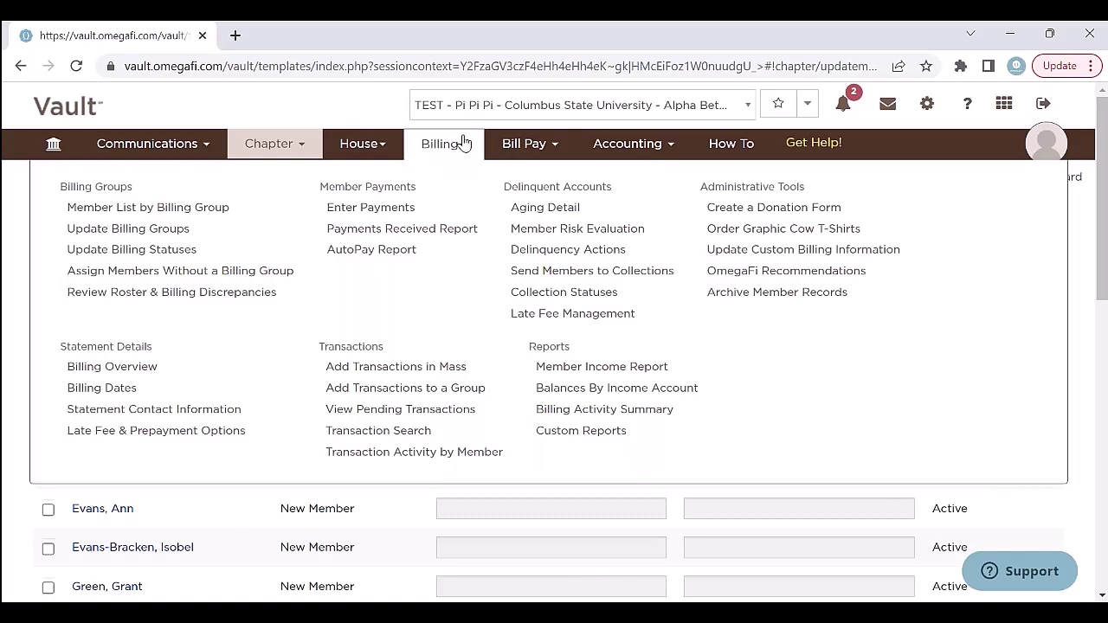
left_click(182, 251)
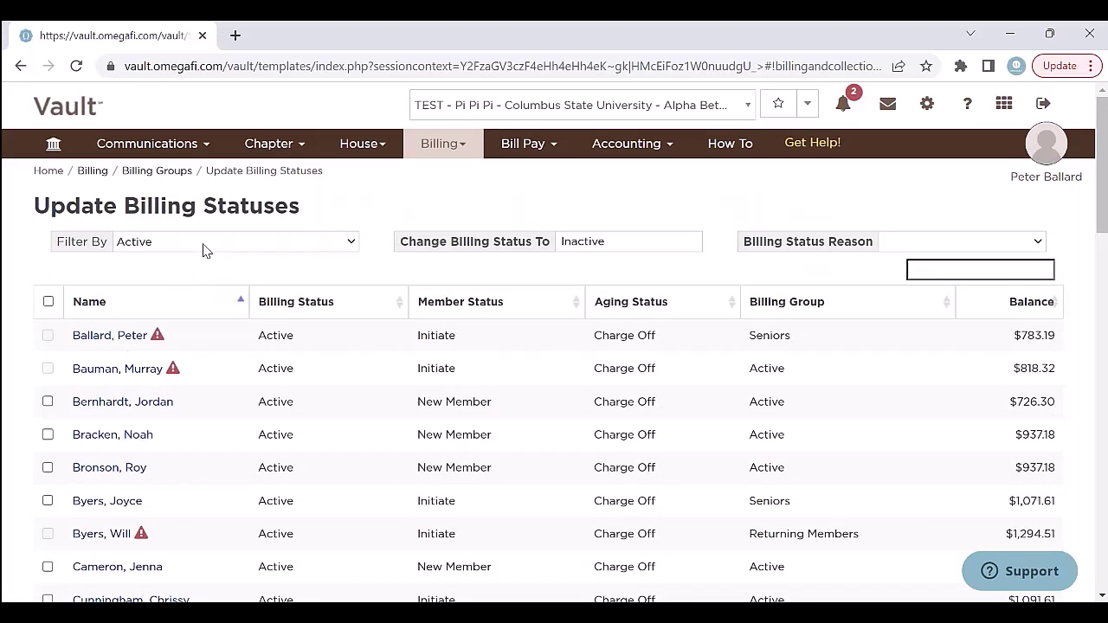
left_click(48, 401)
left_click(913, 246)
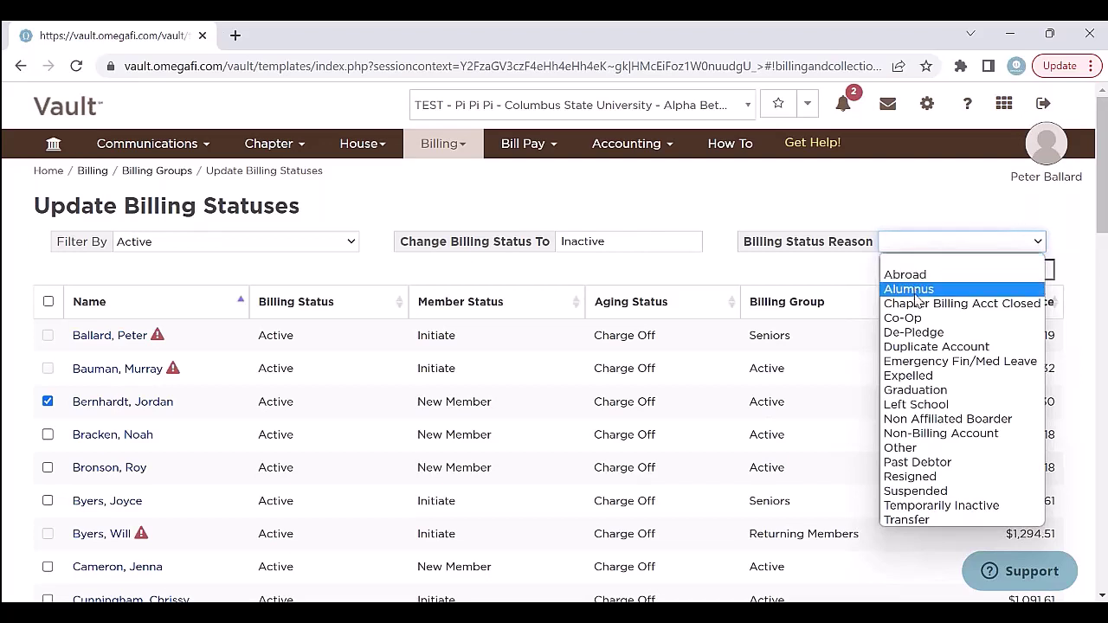
left_click(911, 392)
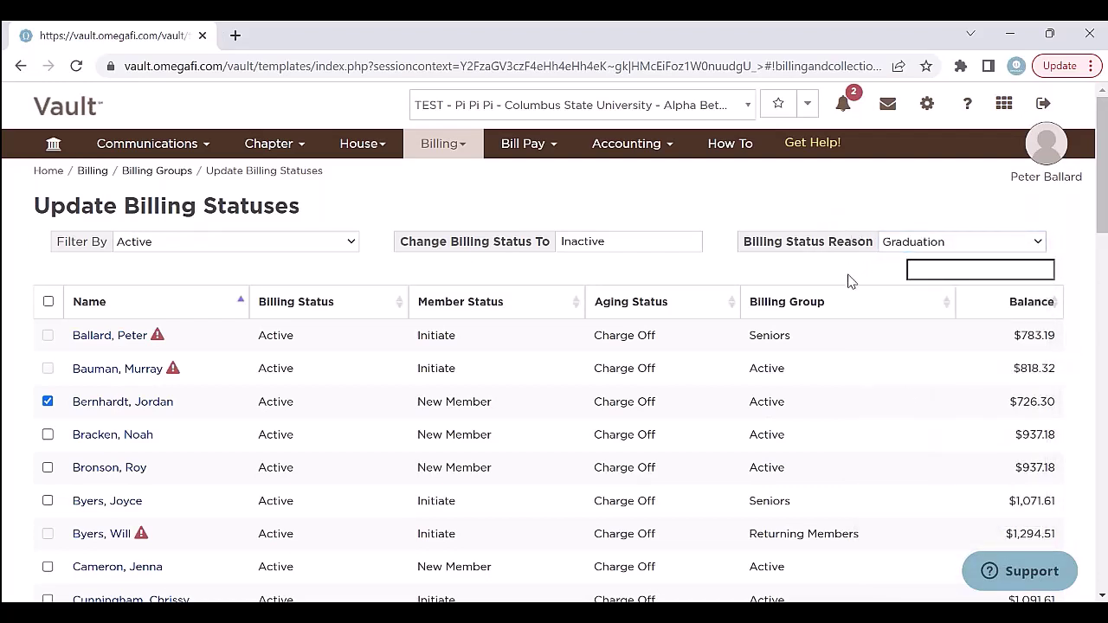
scroll(848, 279, "down", 20)
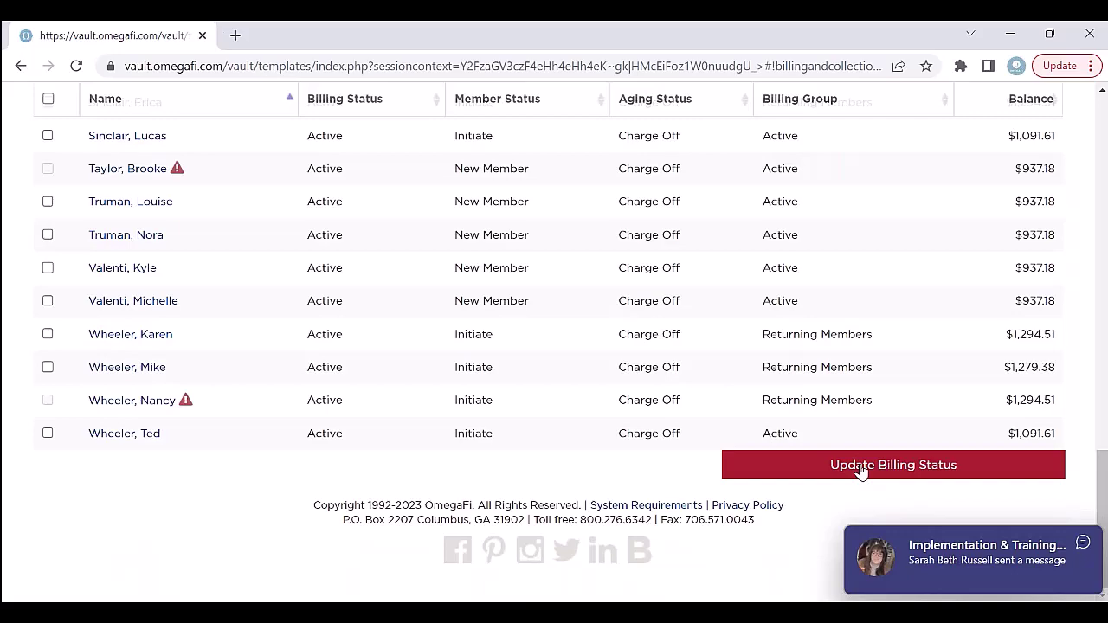
scroll(853, 469, "up", 20)
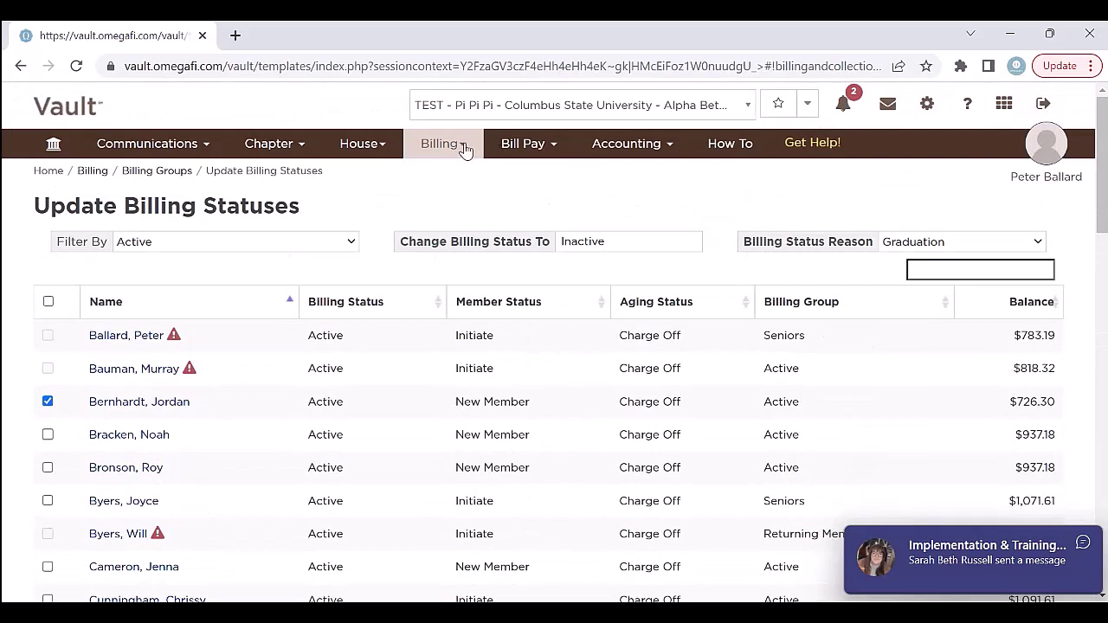
Deselect the third listed member and view the explanation of the warning marker beside the second member.
scroll(638, 430, "down", 1)
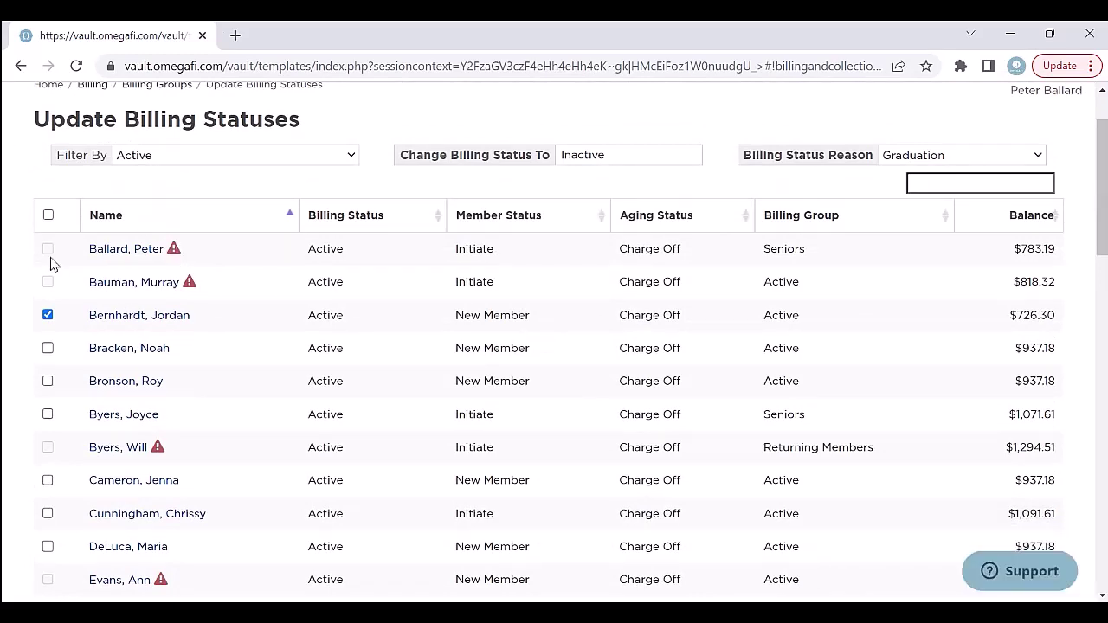
left_click(47, 315)
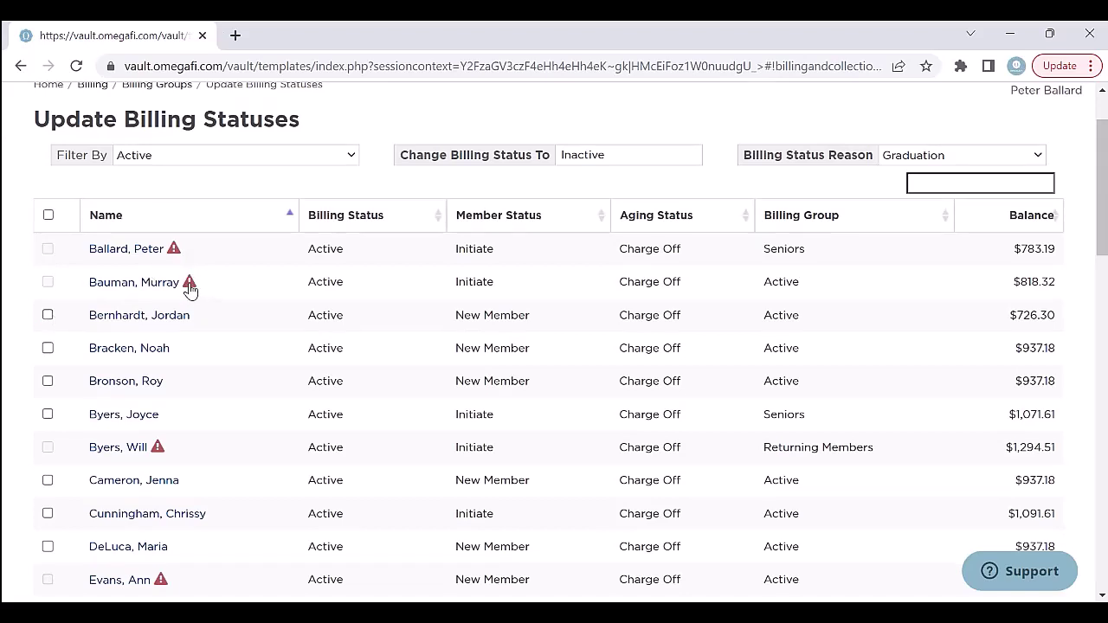
mouse_move(189, 289)
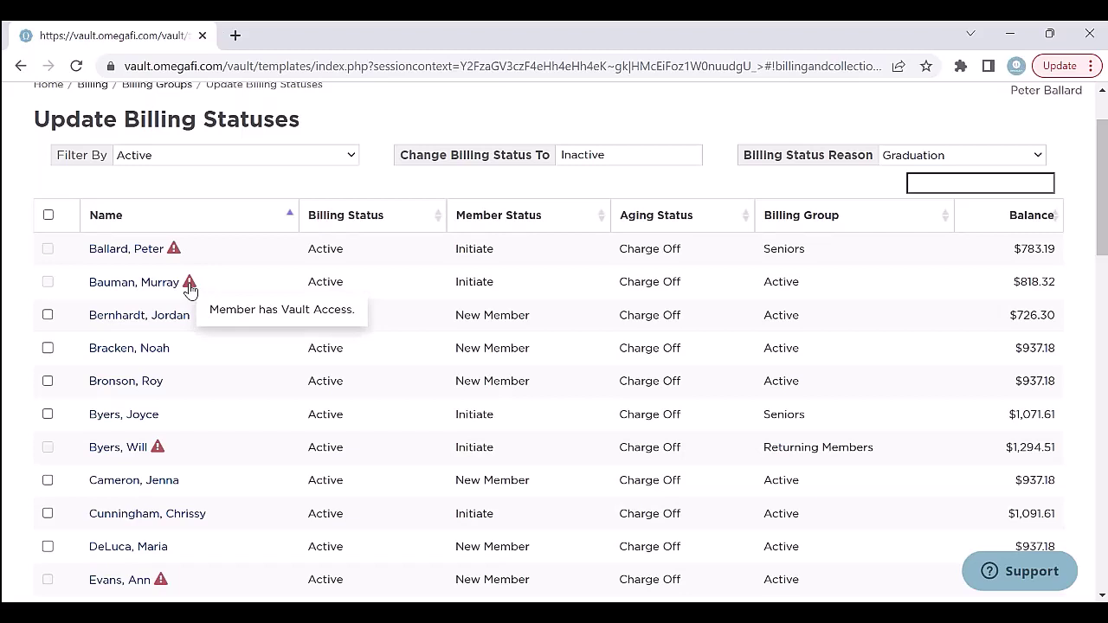
scroll(189, 289, "up", 2)
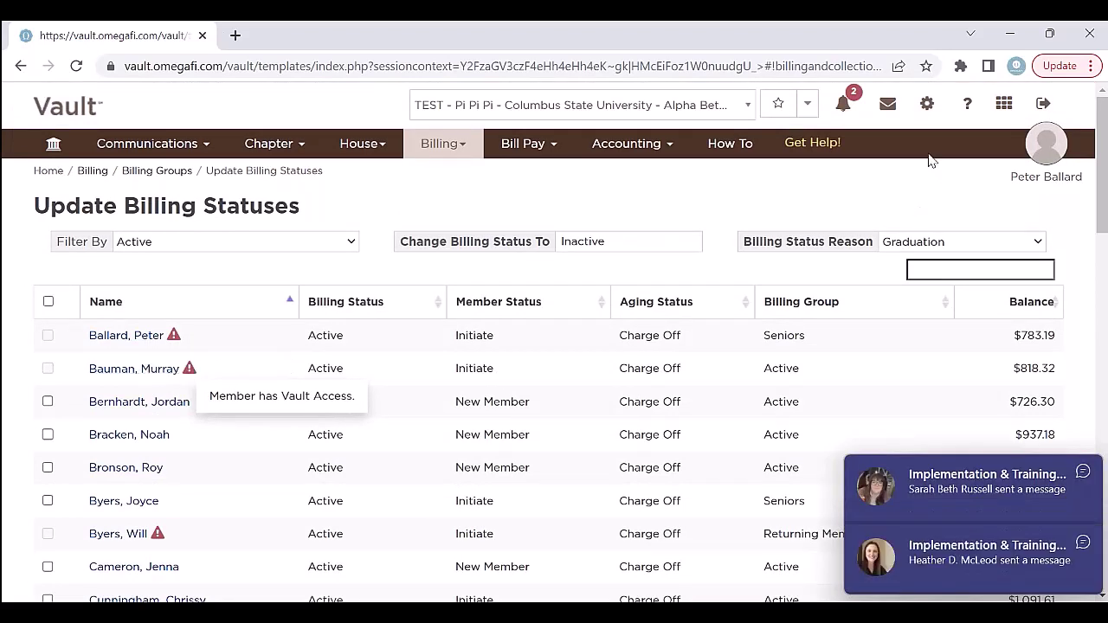
Open the Vault Users page and review the list of users with their titles.
left_click(927, 113)
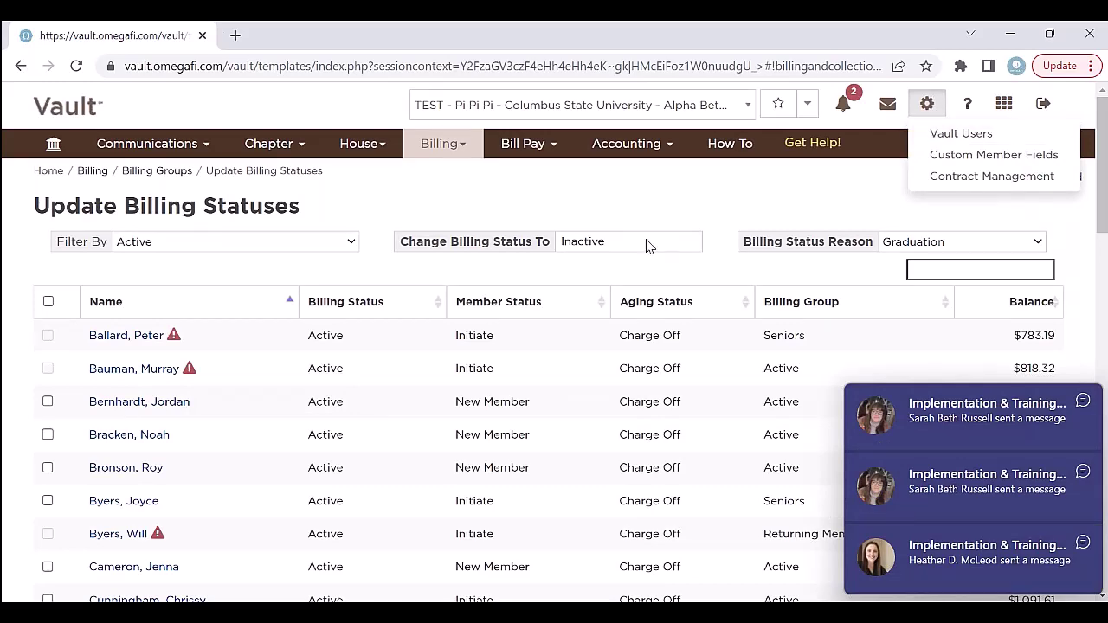
left_click(956, 134)
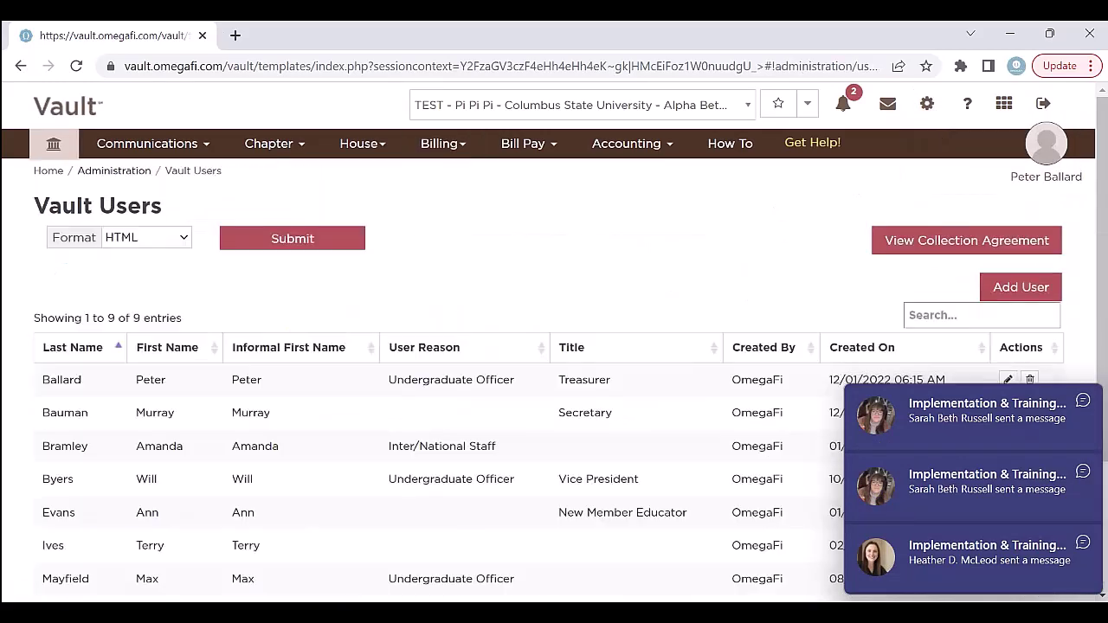
scroll(416, 364, "down", 1)
scroll(459, 428, "down", 1)
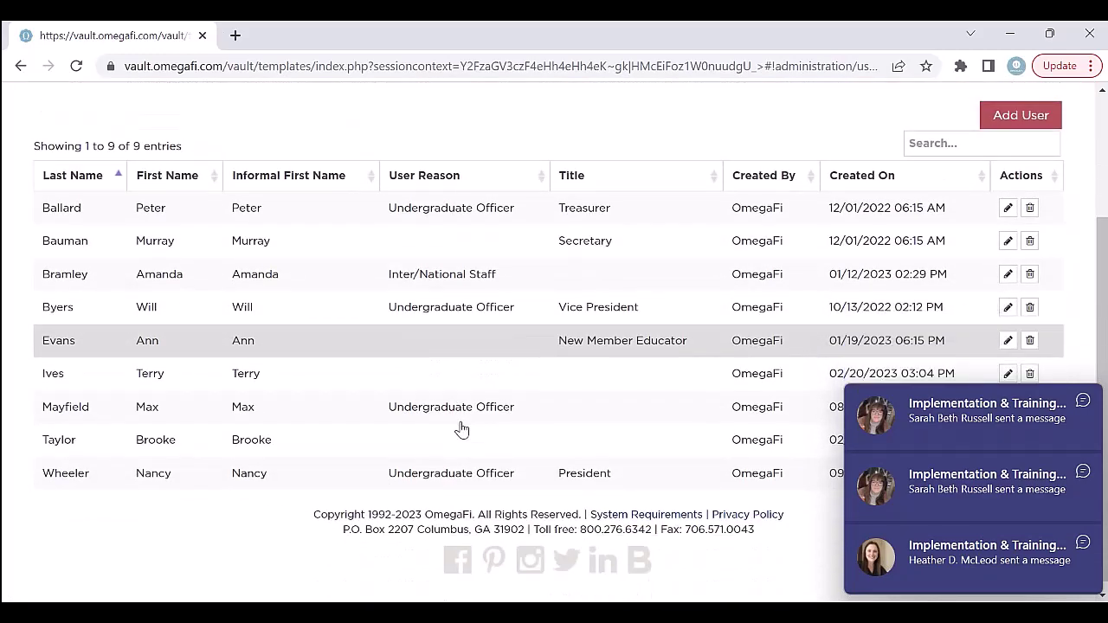
scroll(467, 346, "up", 2)
Return to the Update Billing Statuses page.
left_click(450, 147)
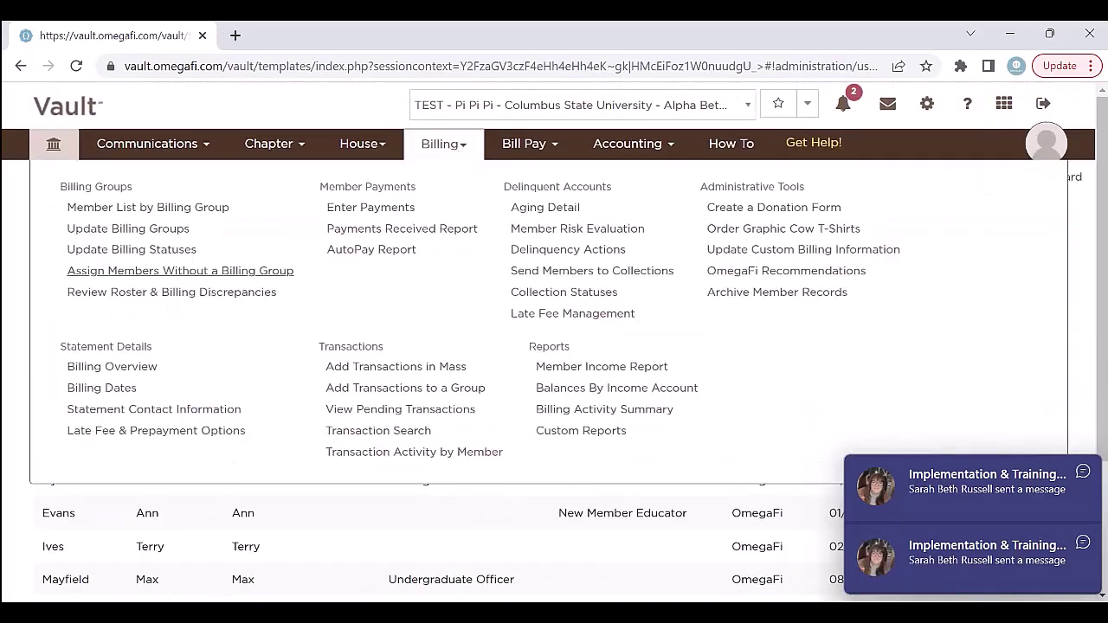
left_click(468, 149)
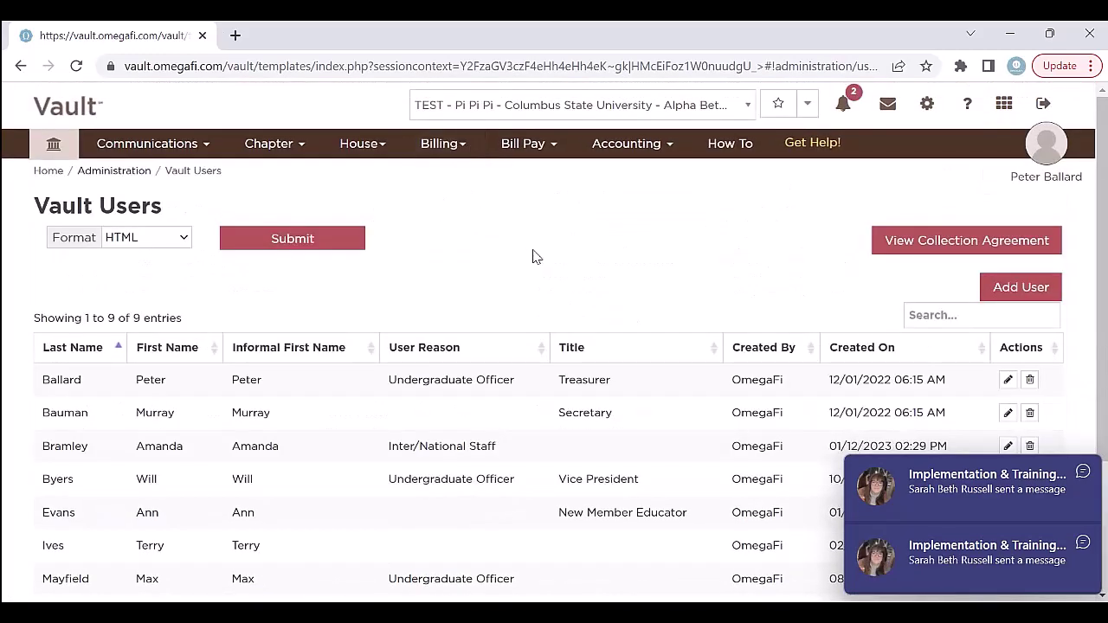
left_click(442, 151)
left_click(131, 249)
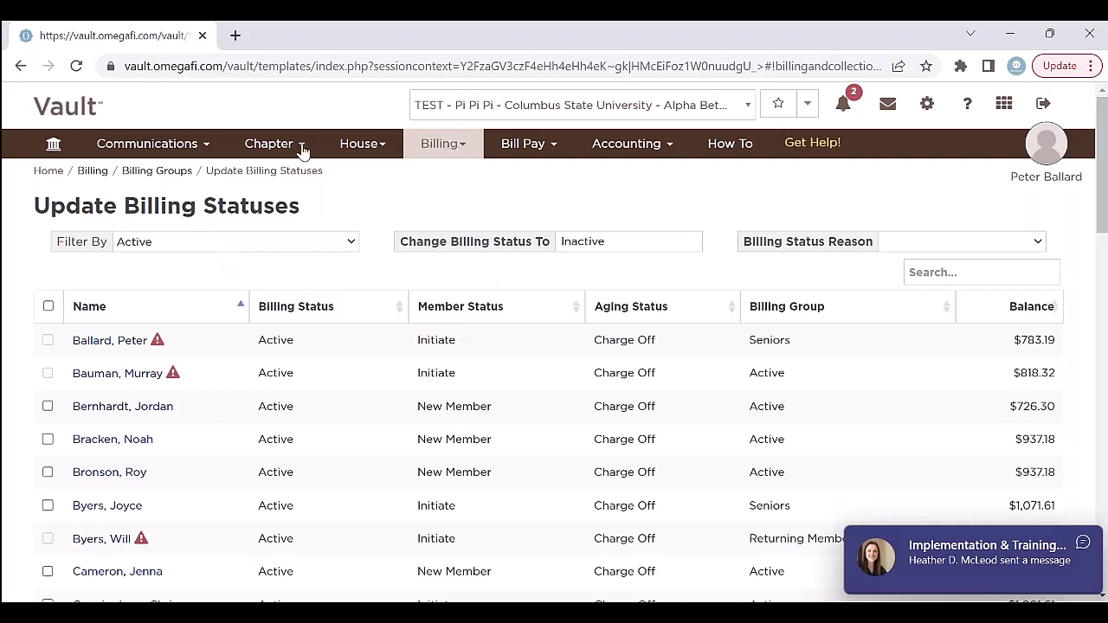
Open the Member List by Billing Group and bring up the Inactive Billing Records section.
left_click(435, 143)
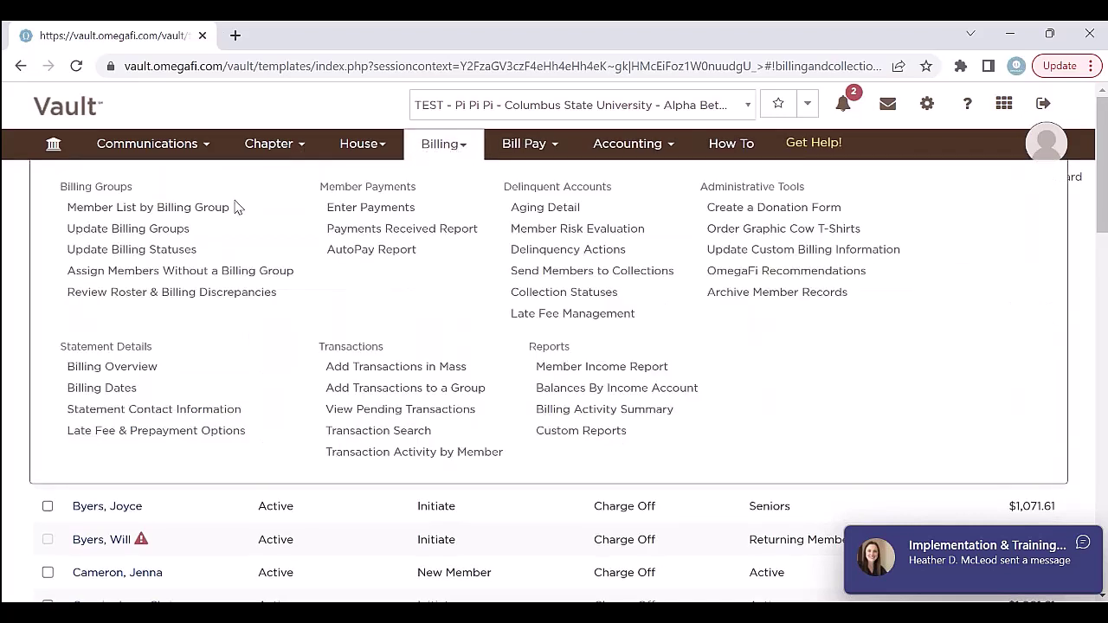
left_click(177, 249)
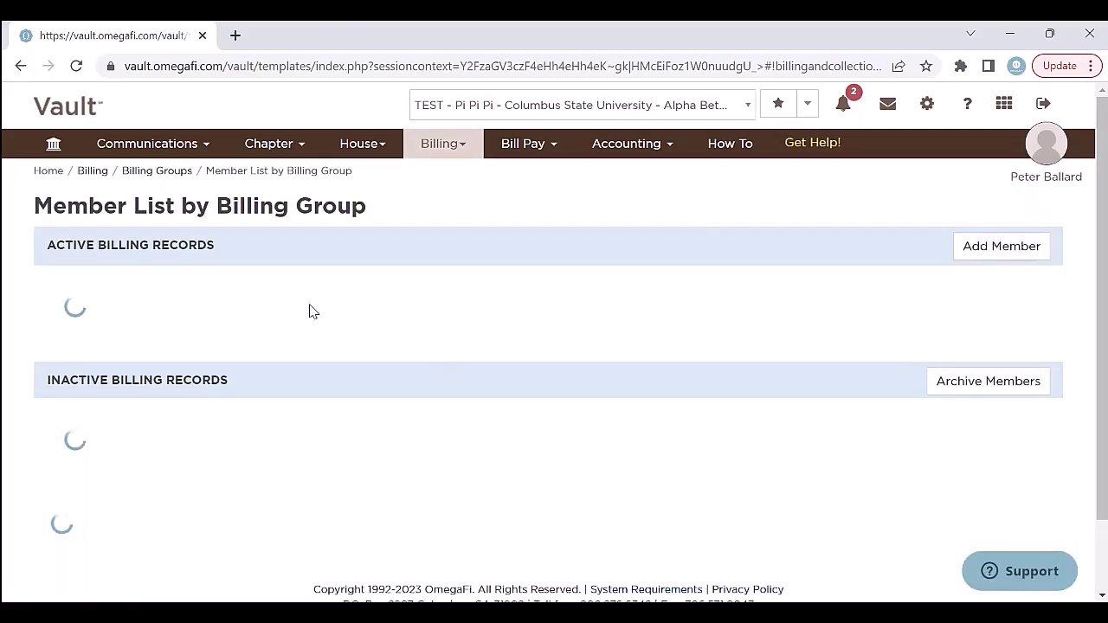
scroll(309, 309, "down", 20)
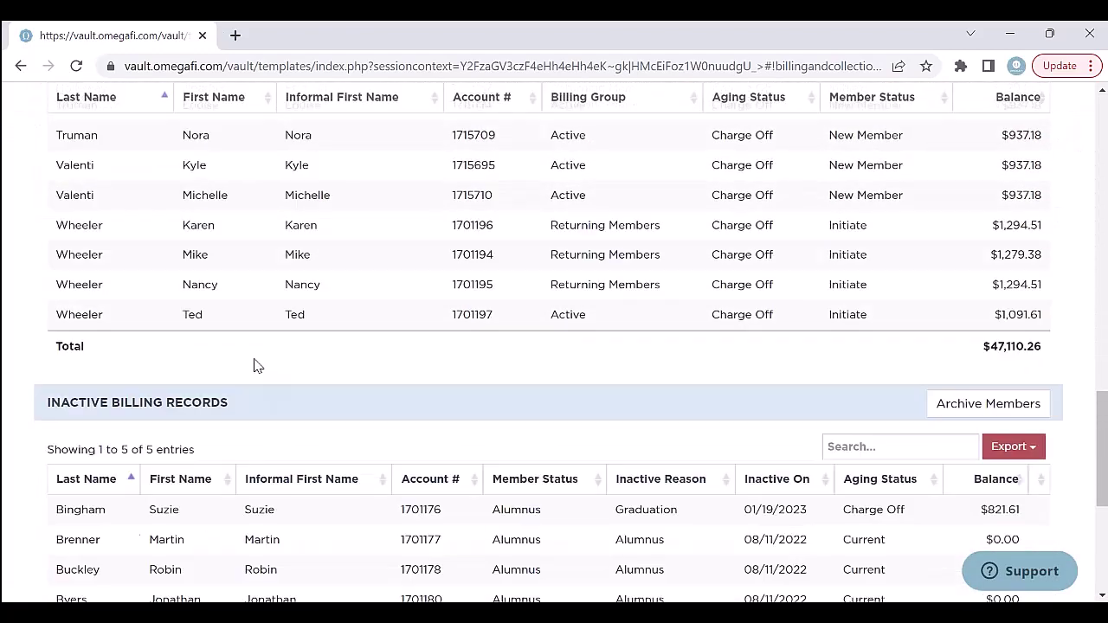
Review the Inactive Billing Records and their total, and open the Bill Pay Payments page.
scroll(239, 228, "up", 1)
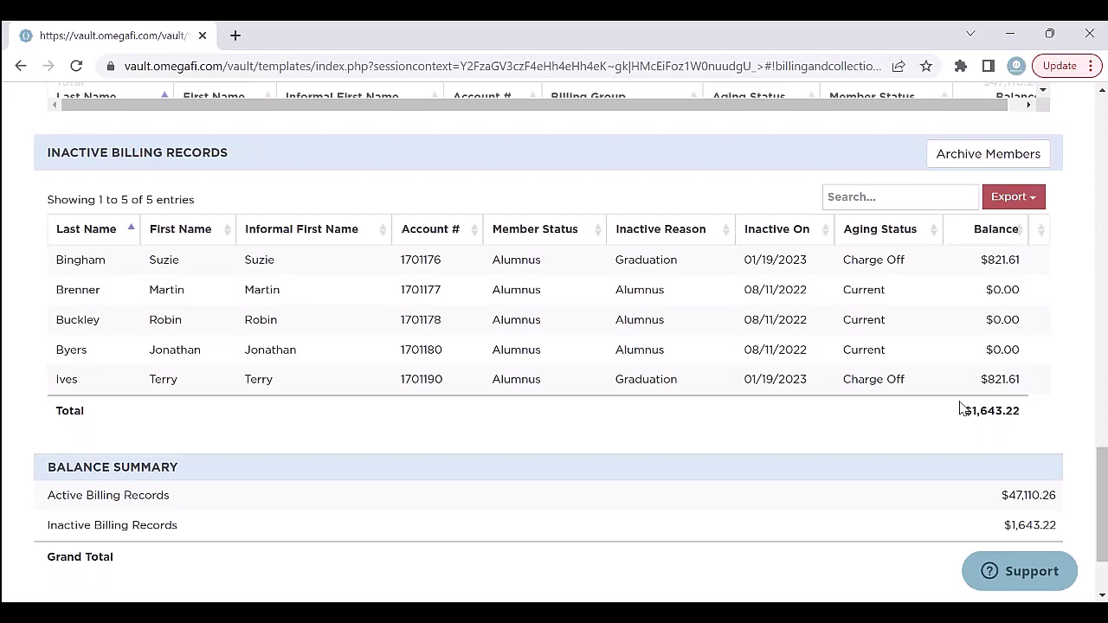
scroll(828, 413, "up", 3)
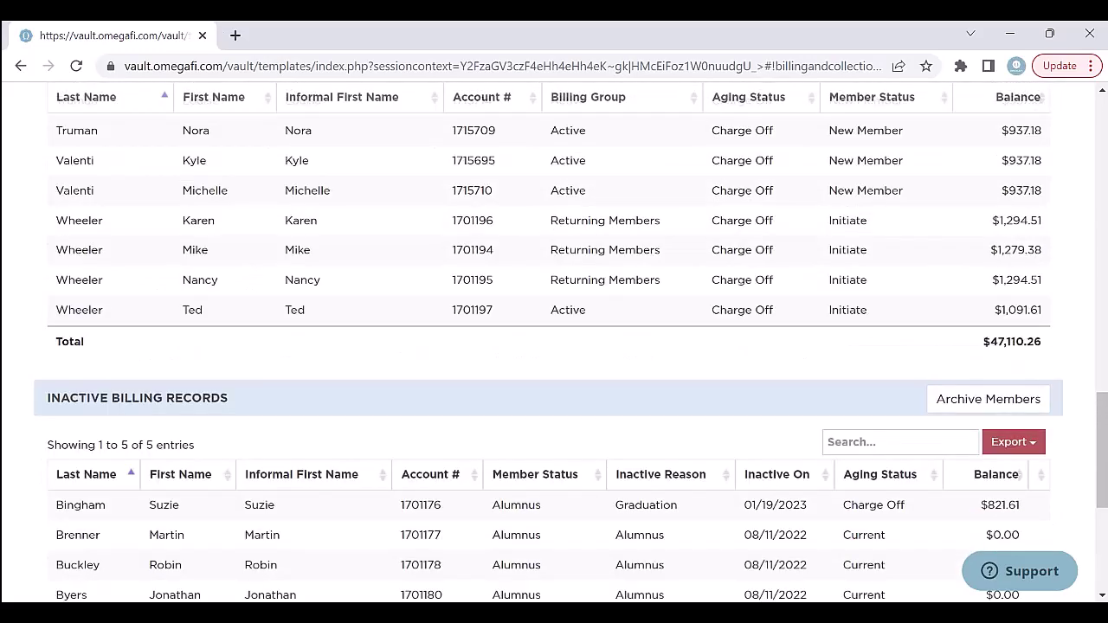
scroll(828, 413, "up", 20)
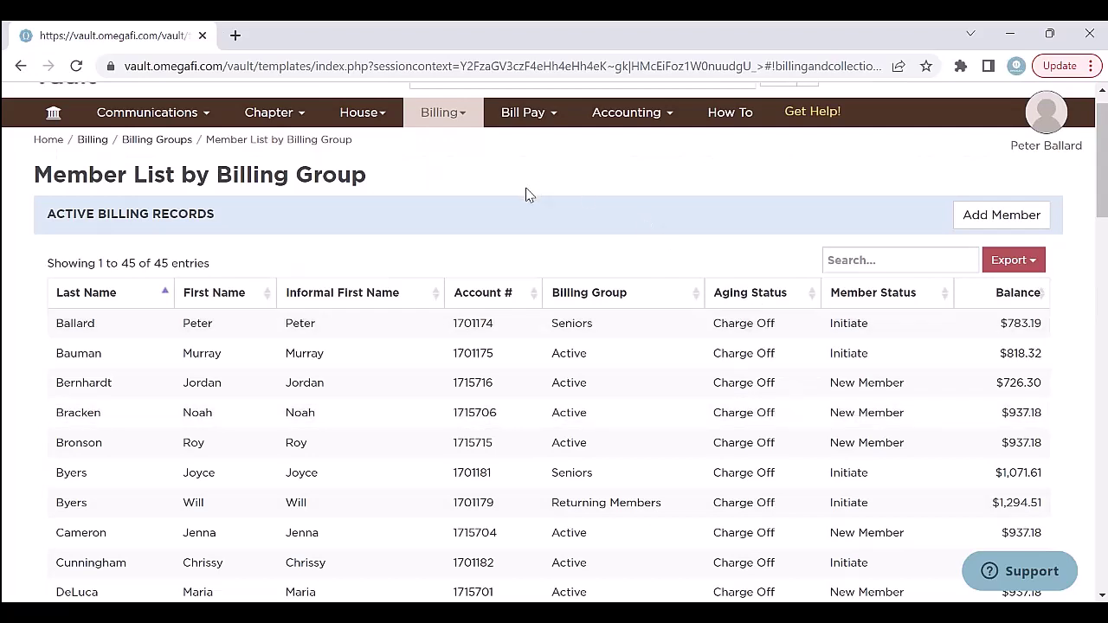
scroll(525, 194, "up", 1)
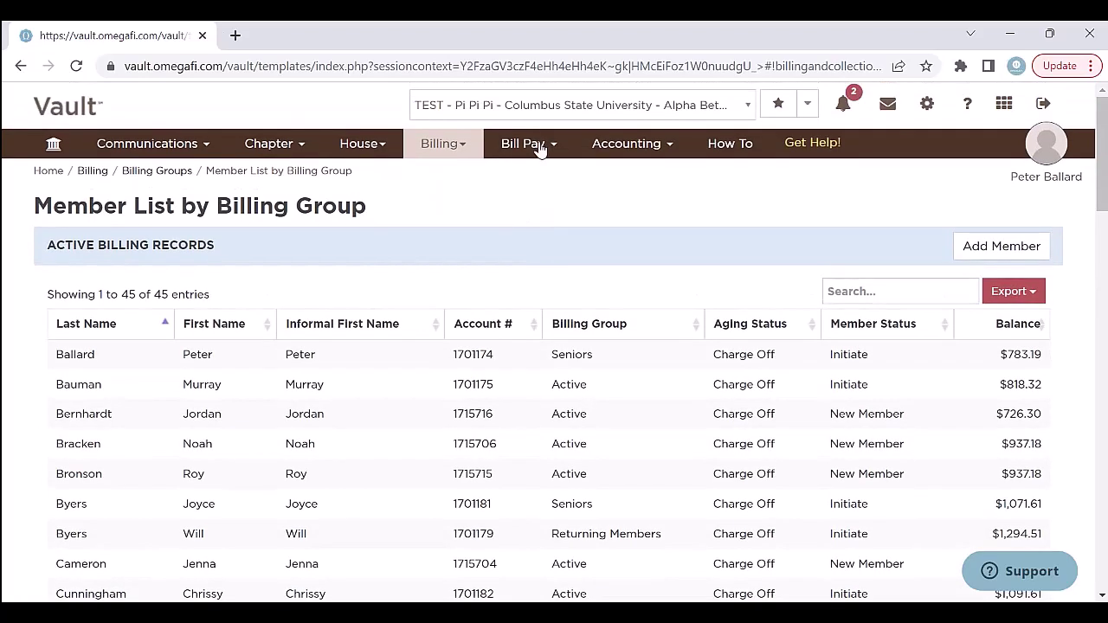
left_click(537, 145)
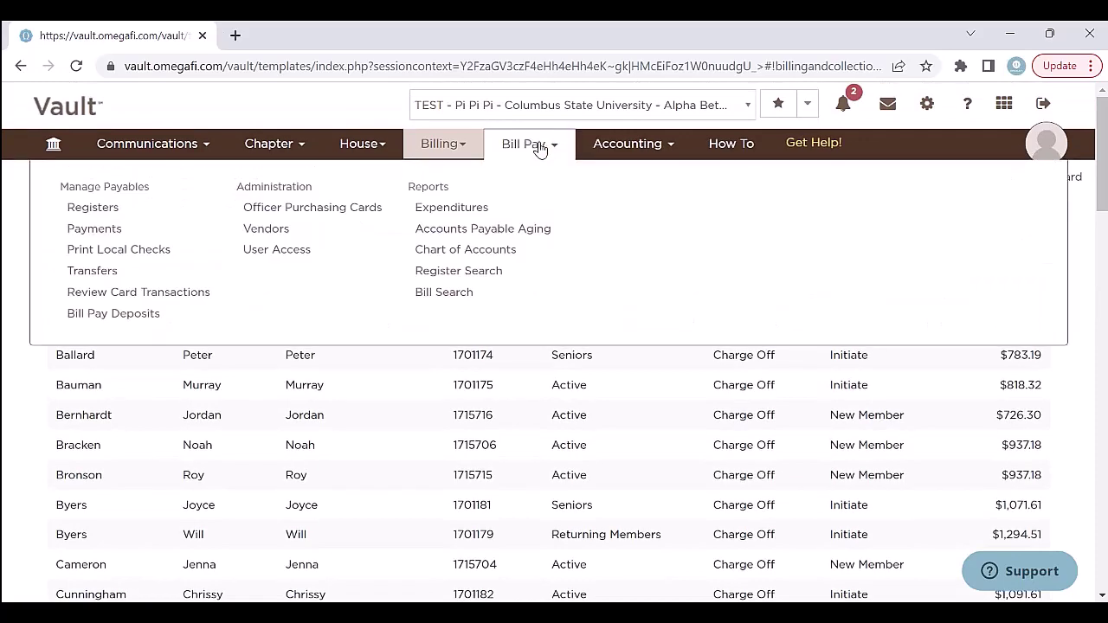
left_click(92, 230)
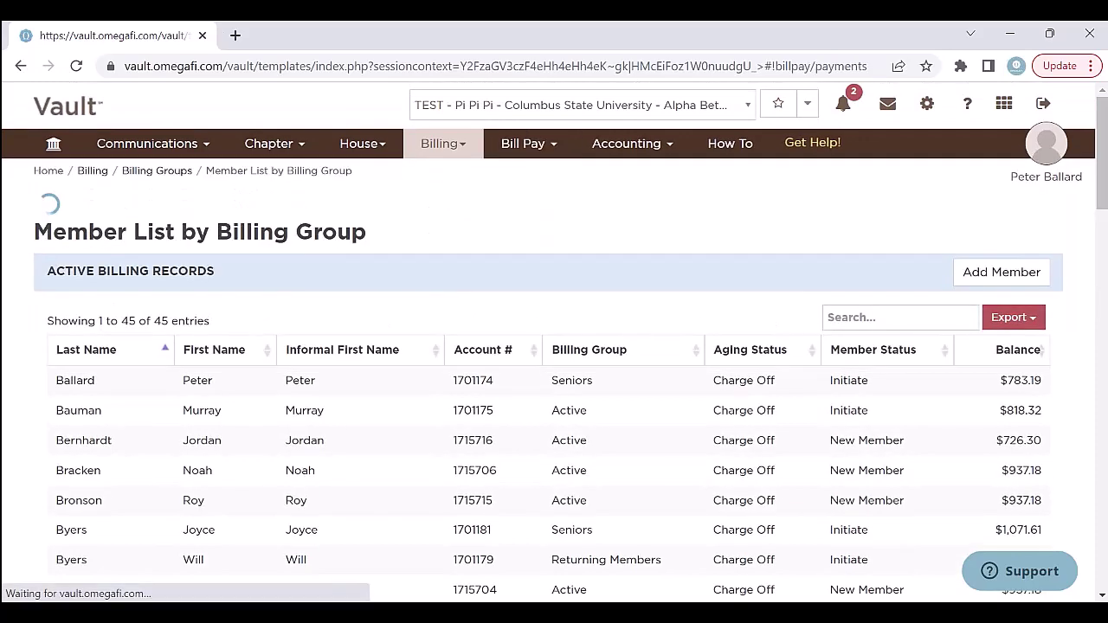
Start a new refund bill from the Payments page and view the Payee/Vendor Name choices.
left_click(1015, 316)
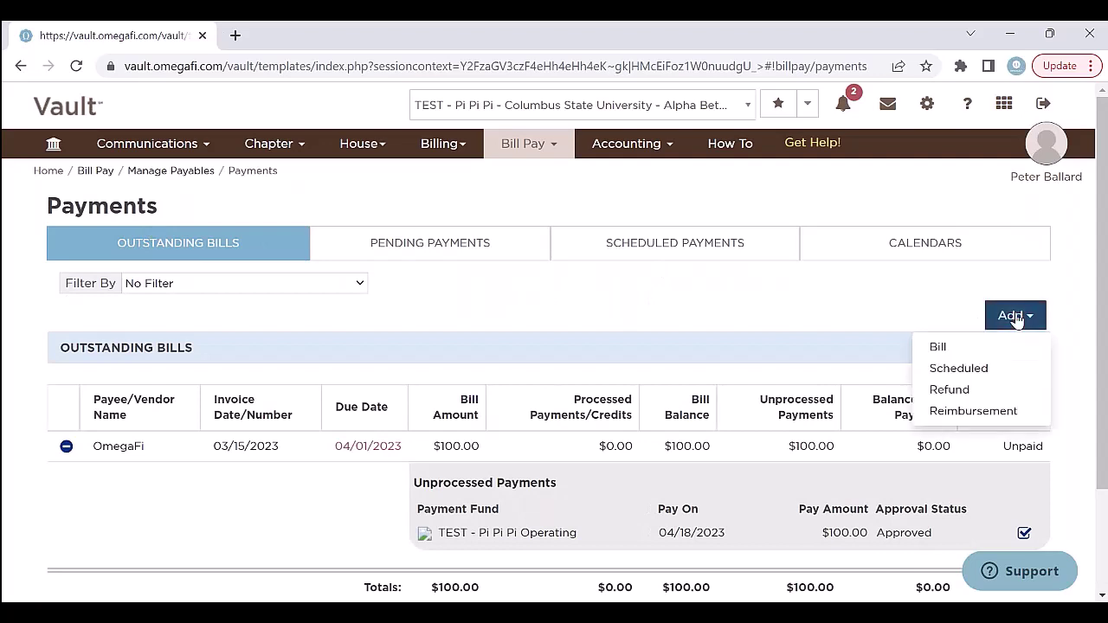
left_click(950, 390)
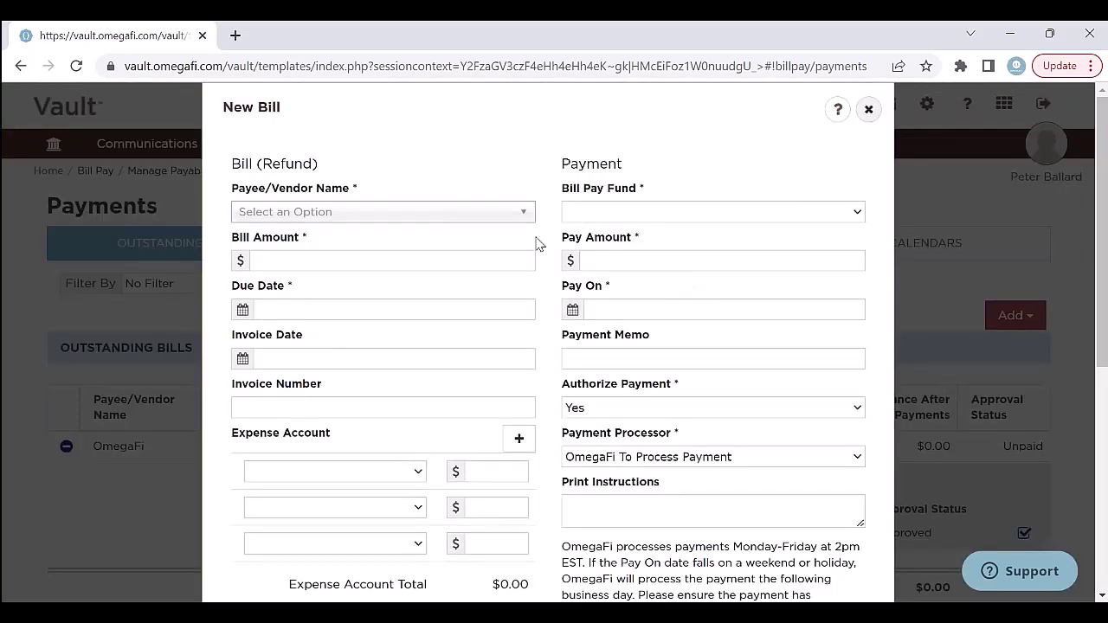
left_click(496, 214)
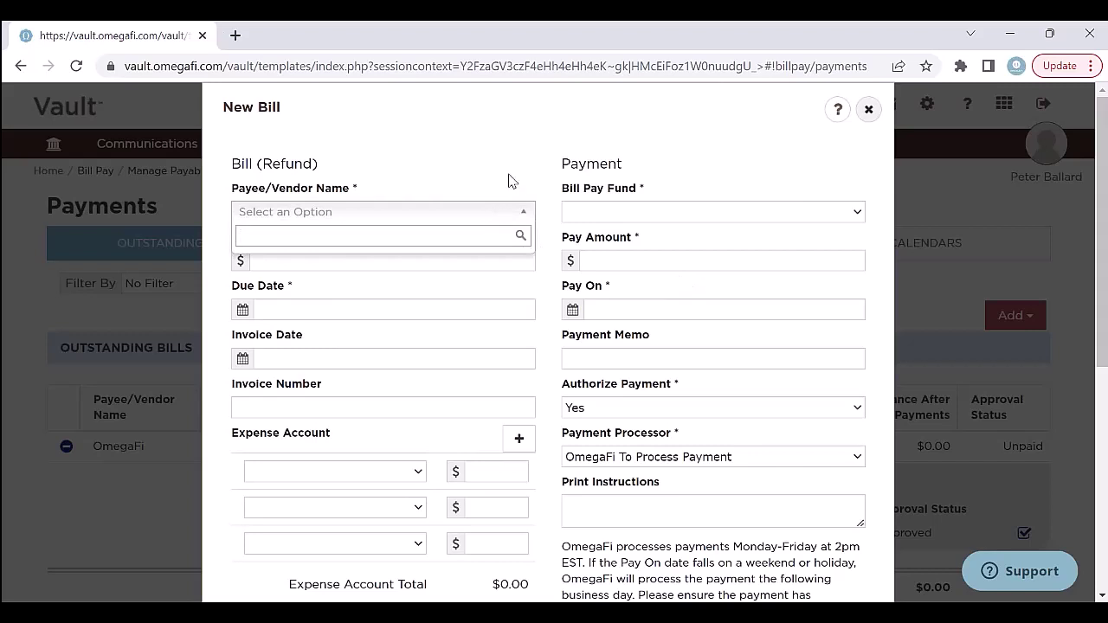
left_click(508, 179)
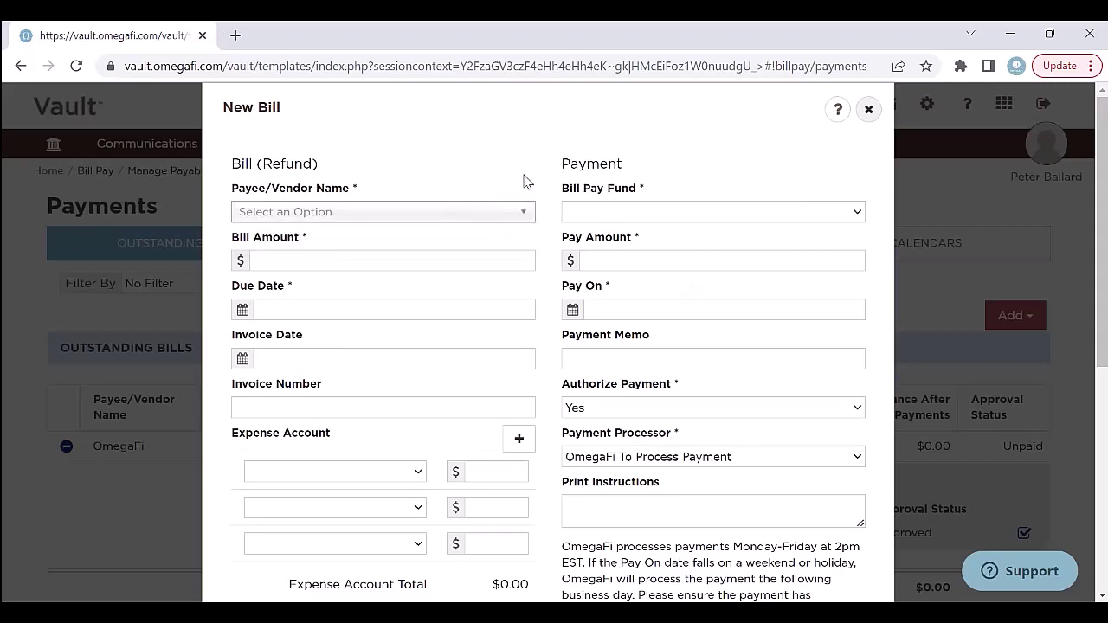
left_click(508, 218)
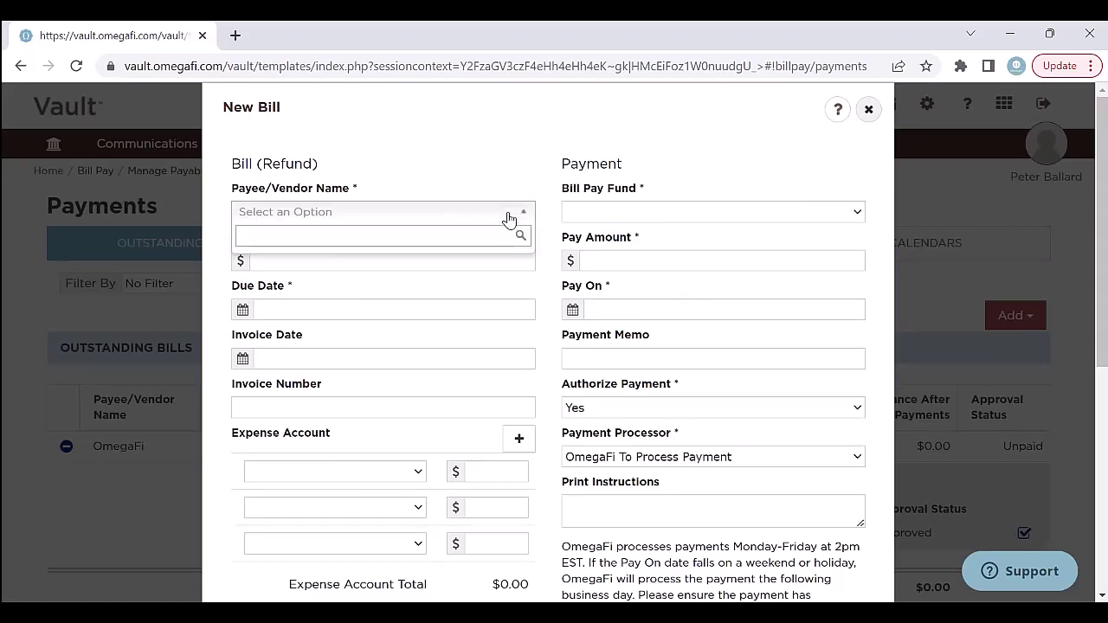
left_click(508, 219)
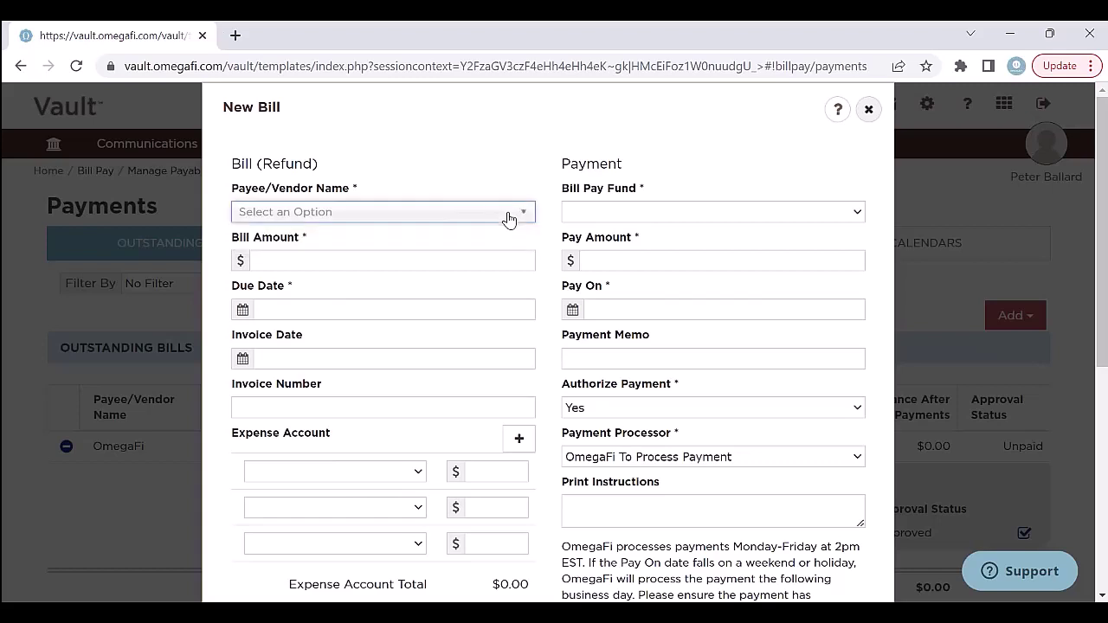
left_click(318, 214)
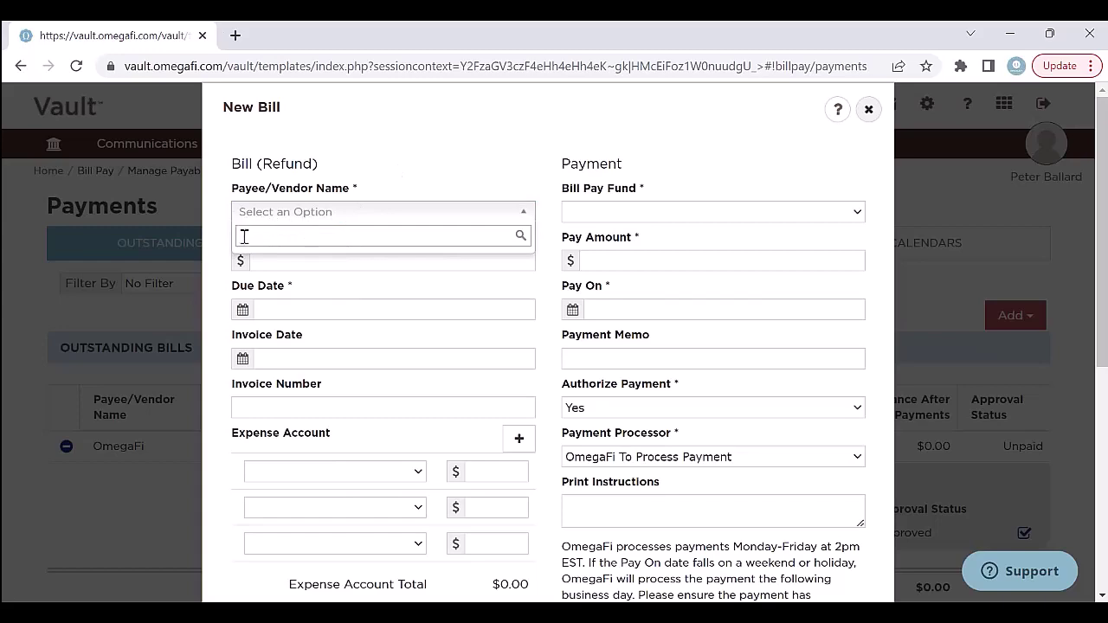
Look through the remaining refund bill and payment fields, and close the New Bill form without saving.
left_click(437, 137)
scroll(461, 252, "down", 3)
scroll(461, 252, "up", 3)
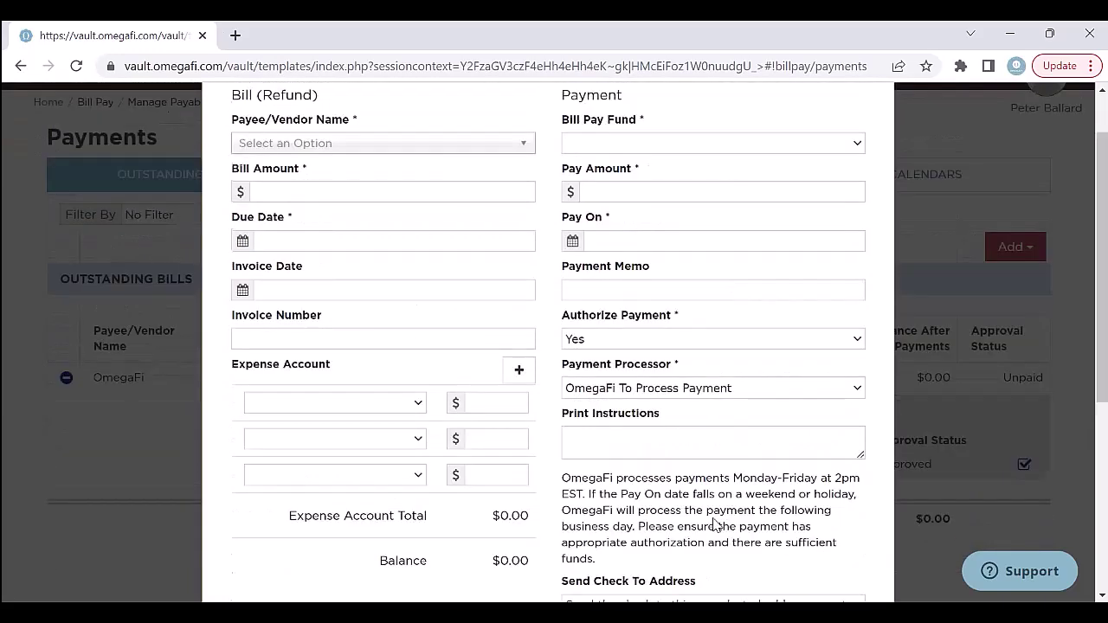
left_click(868, 110)
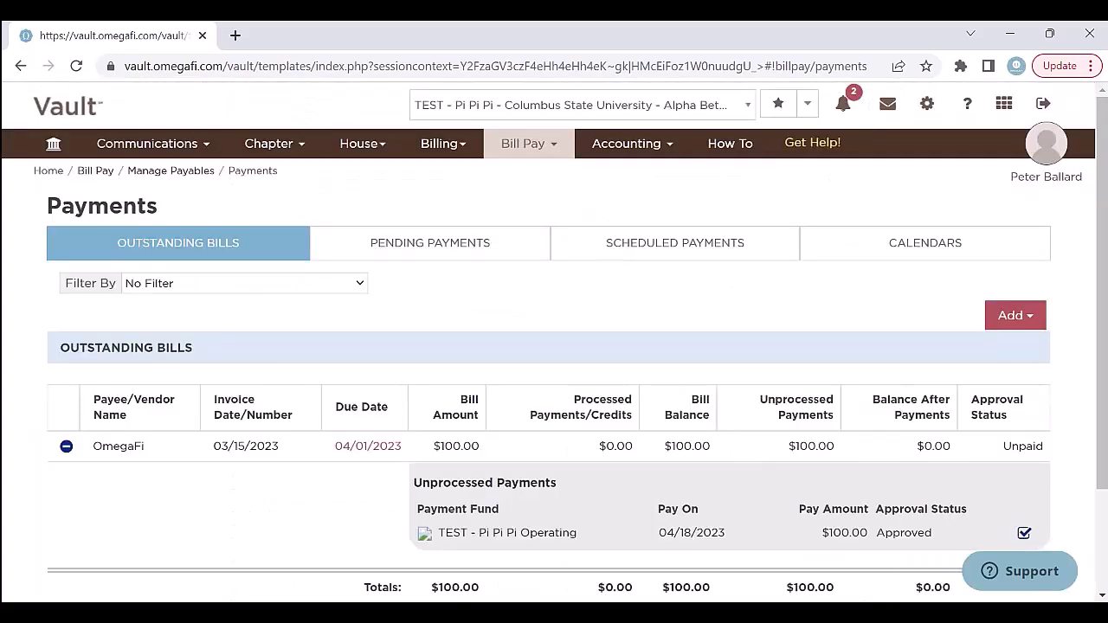
Review the outstanding bills on the Payments page and open the Bill Pay Registers page.
scroll(502, 324, "down", 2)
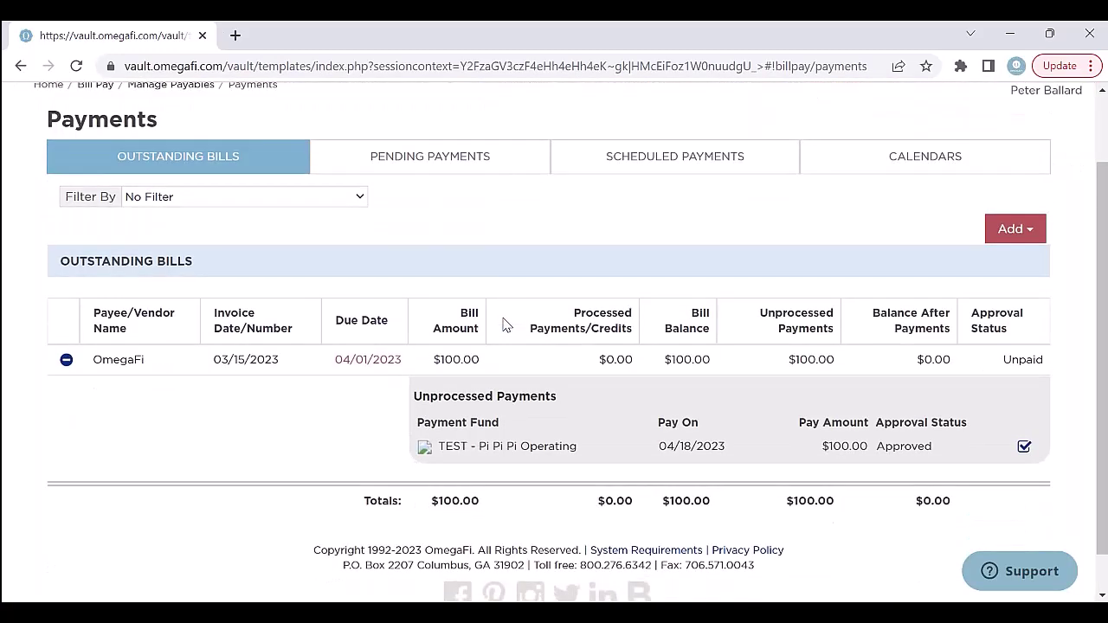
scroll(506, 324, "up", 2)
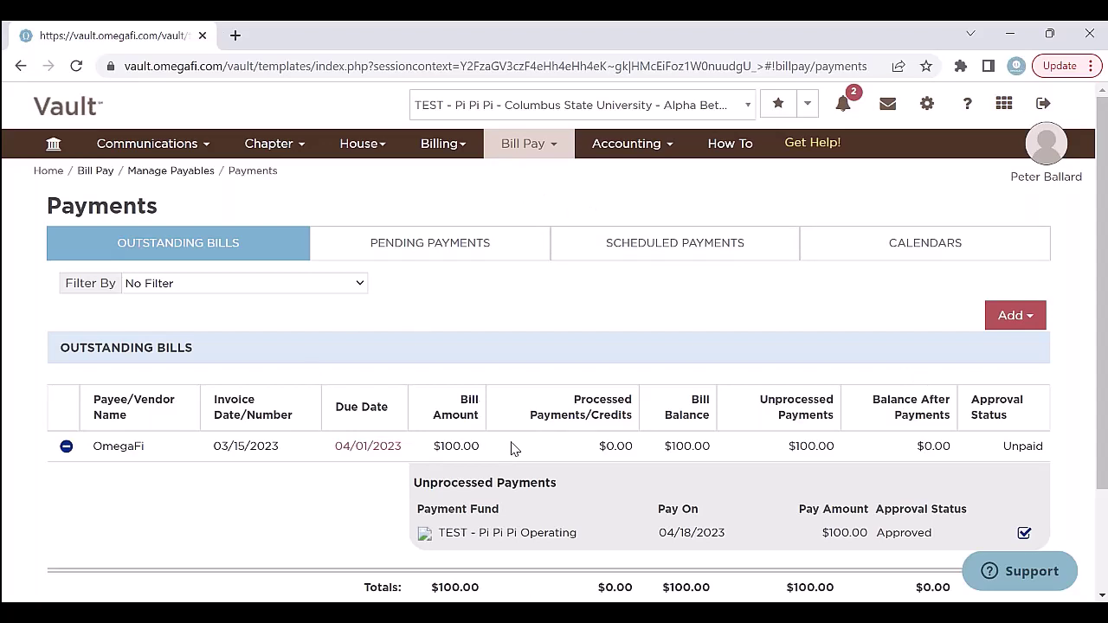
left_click(538, 149)
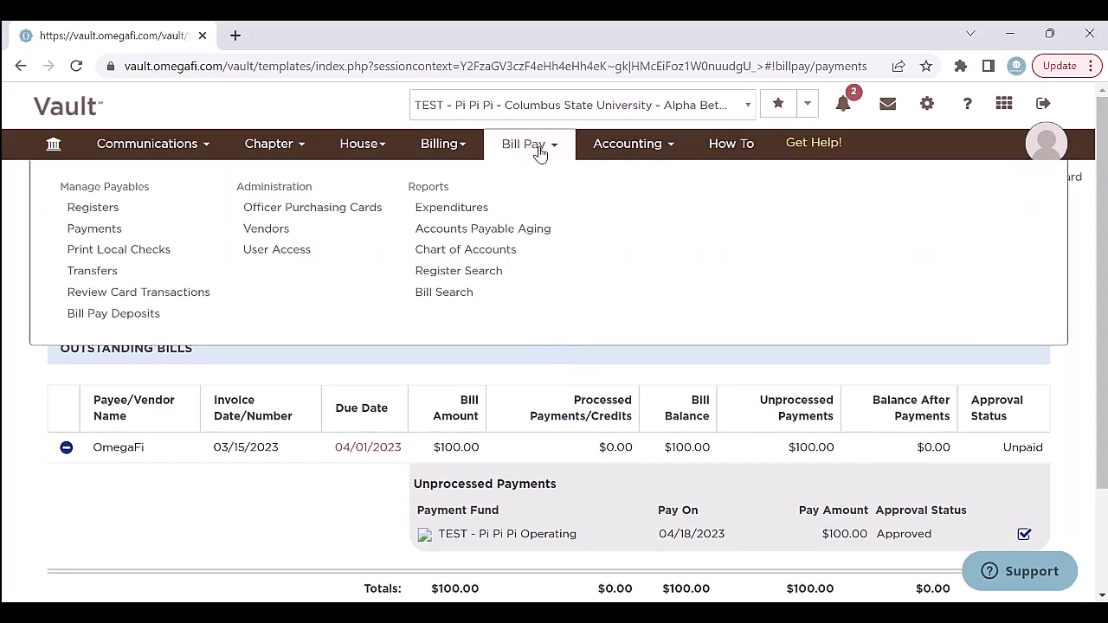
left_click(93, 208)
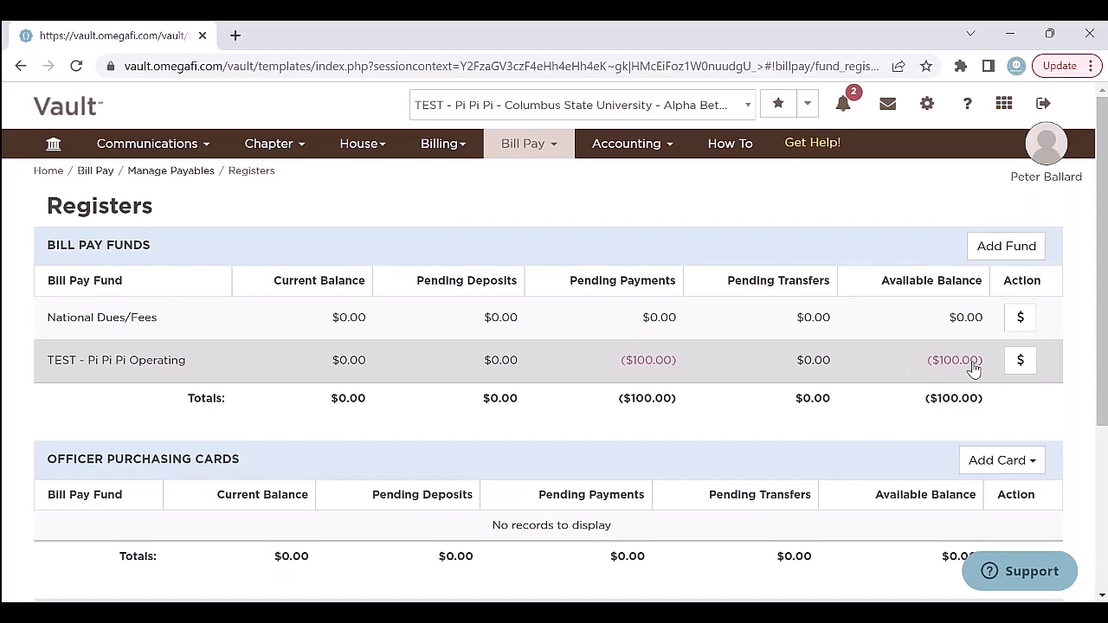
Fill in a one-time transfer of $100.00 from National Dues/Fees to TEST - Pi Pi Pi Operating.
left_click(1019, 362)
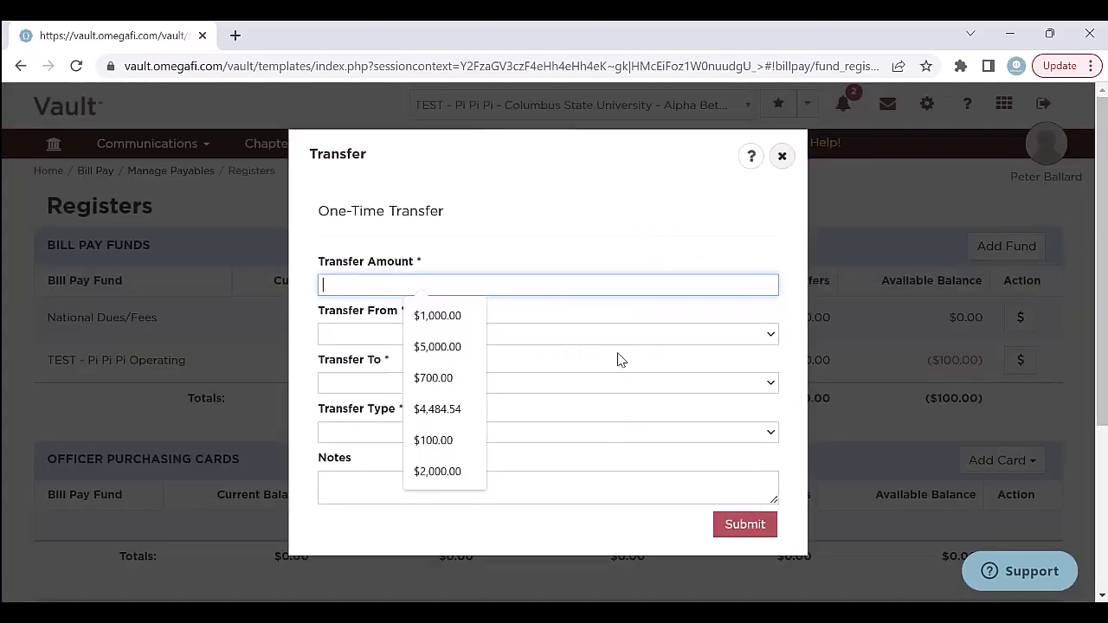
type("100")
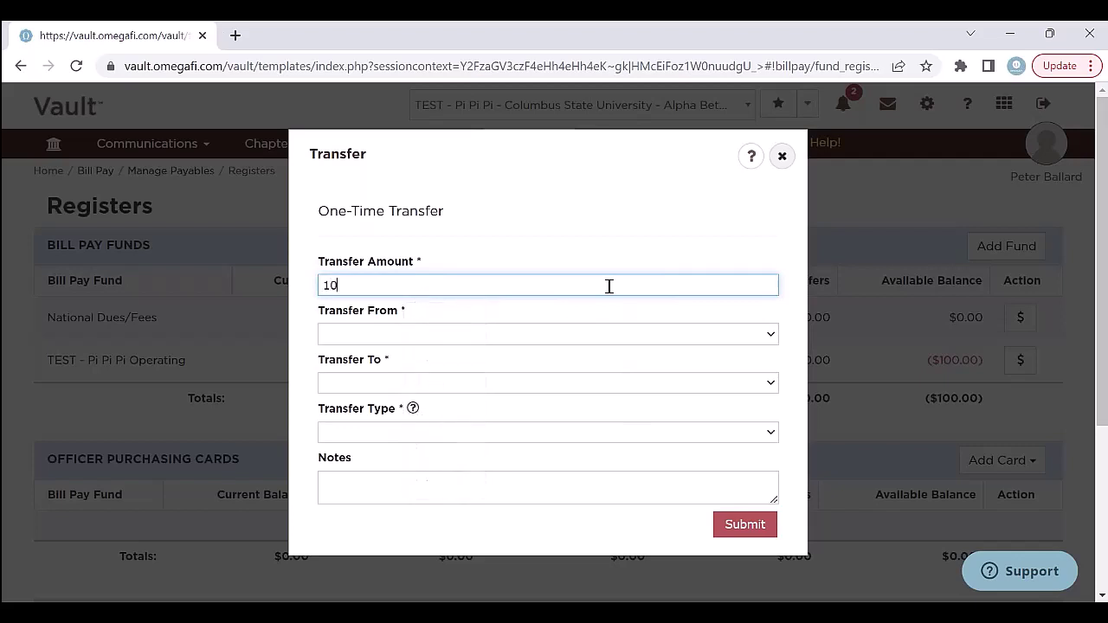
left_click(568, 334)
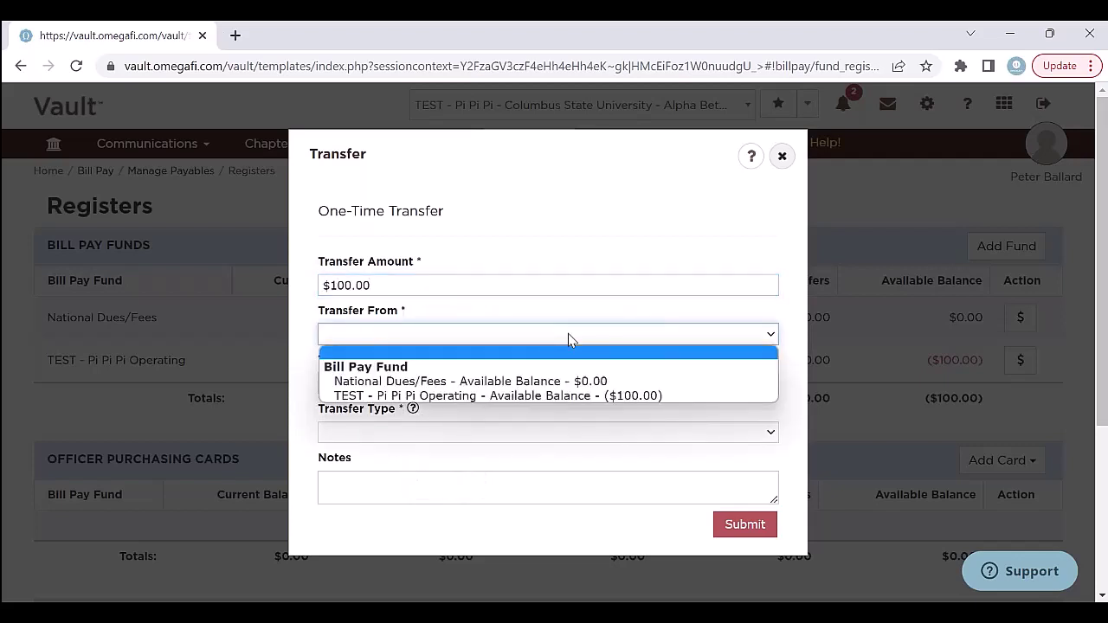
left_click(578, 381)
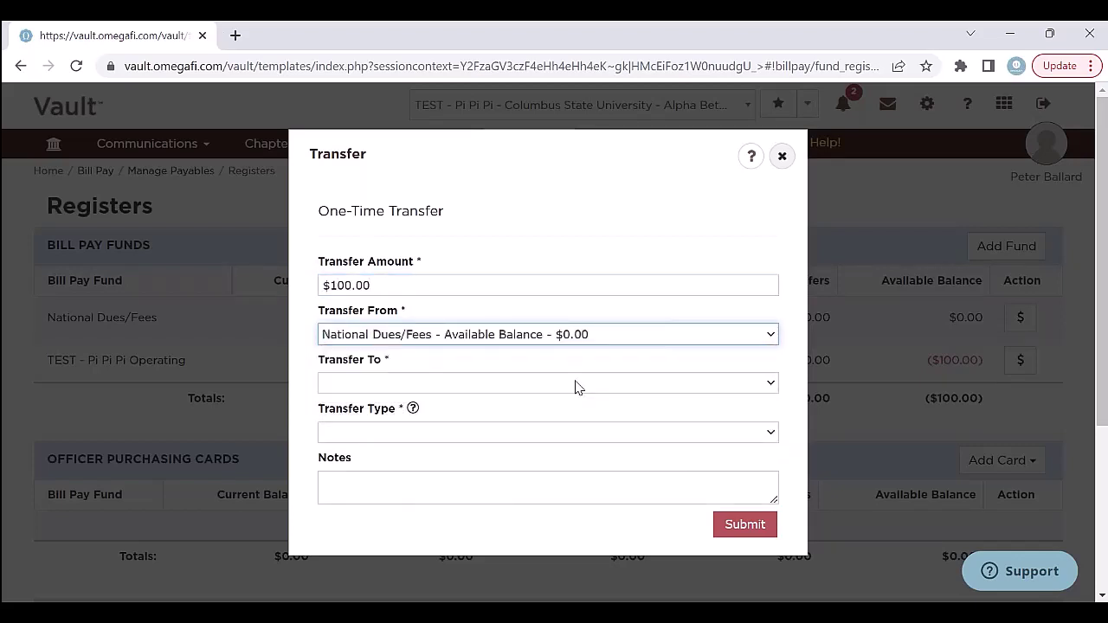
left_click(371, 388)
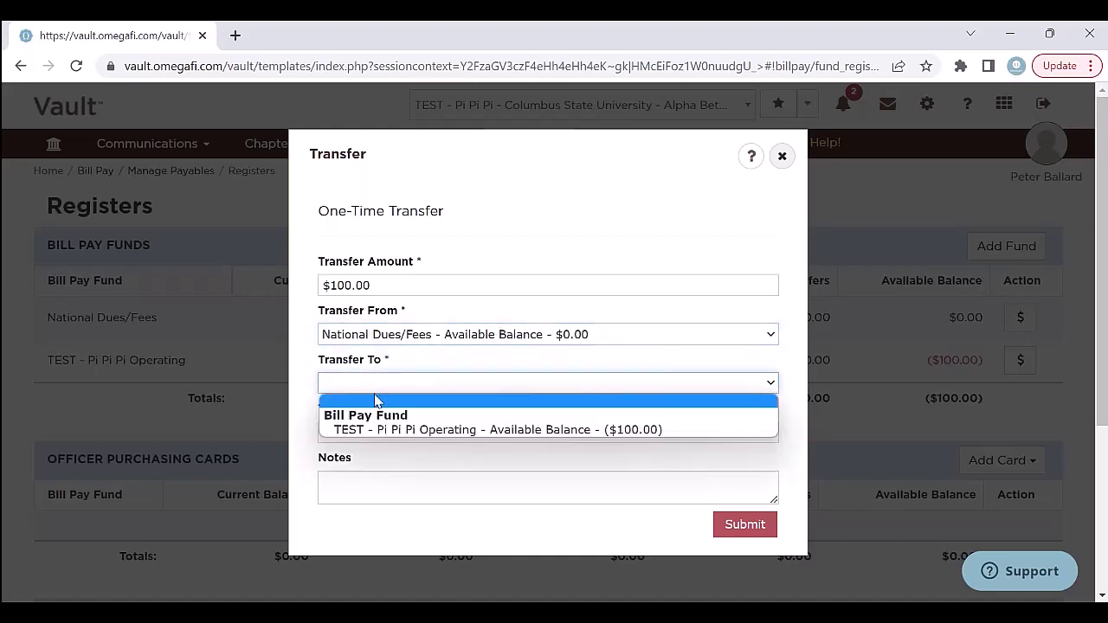
left_click(403, 429)
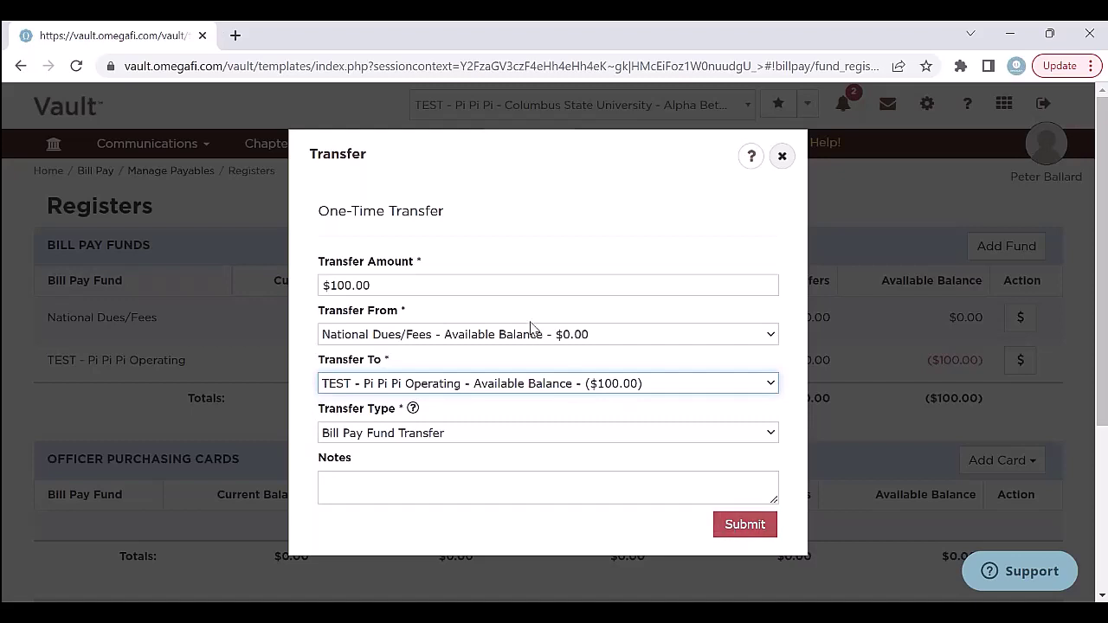
View the available source funds for the transfer and close the Transfer form without submitting it.
left_click(392, 337)
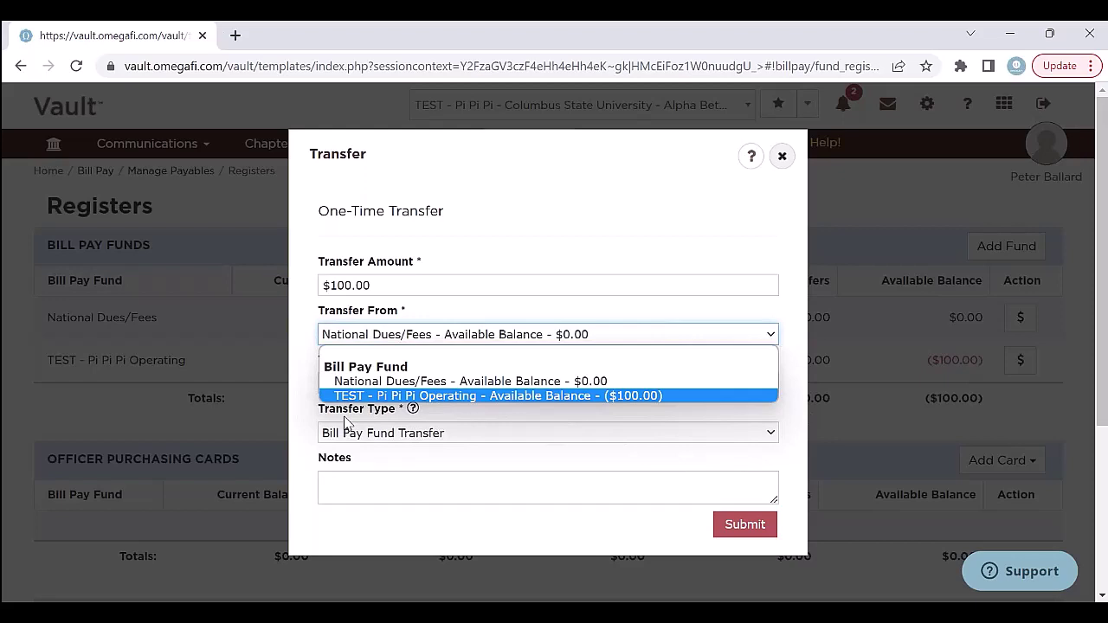
left_click(799, 336)
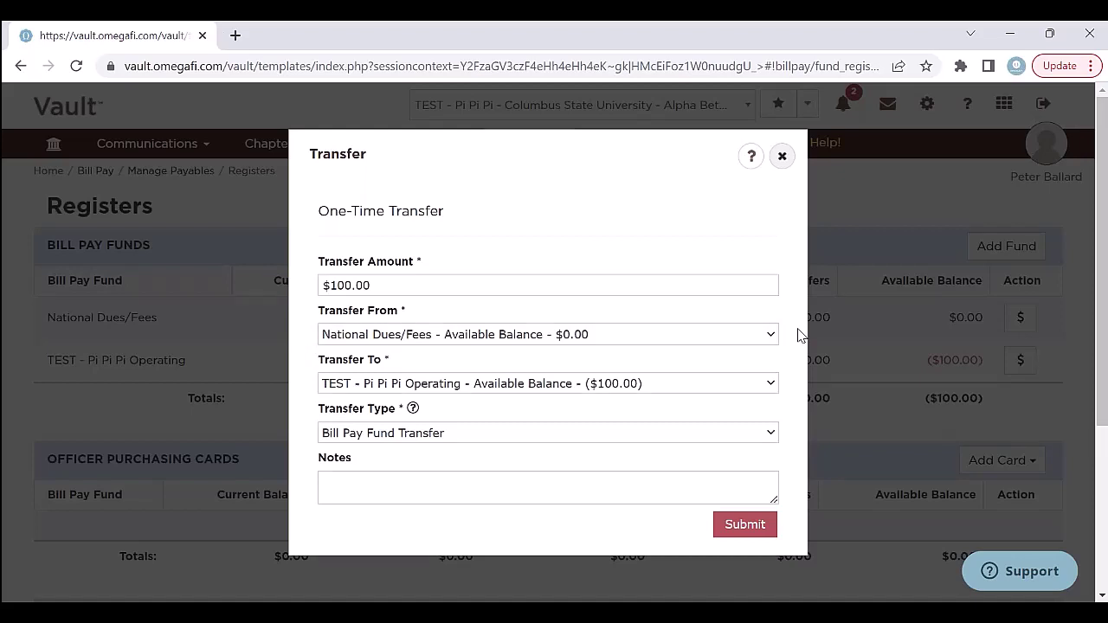
left_click(782, 158)
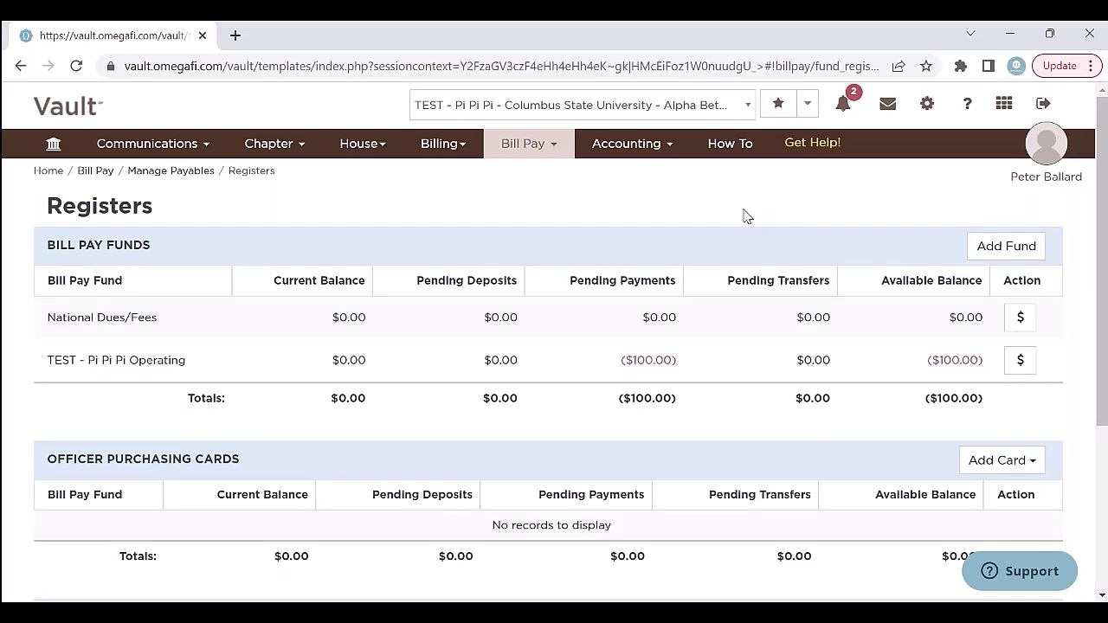
Open the Billing Overview and check which billing cycles can be selected.
left_click(453, 144)
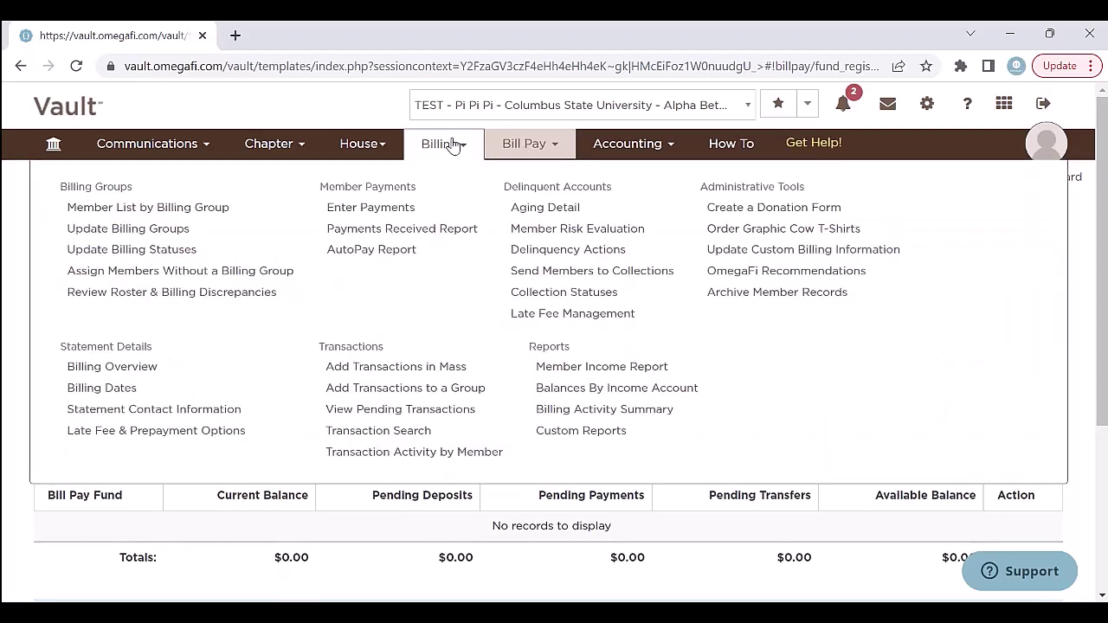
left_click(150, 372)
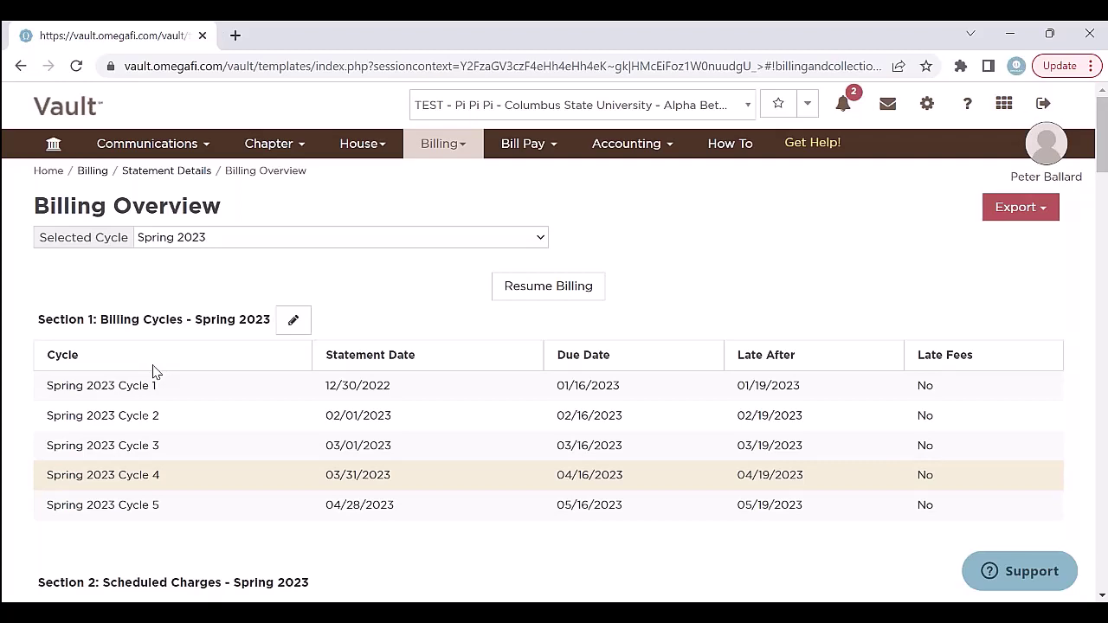
left_click(543, 239)
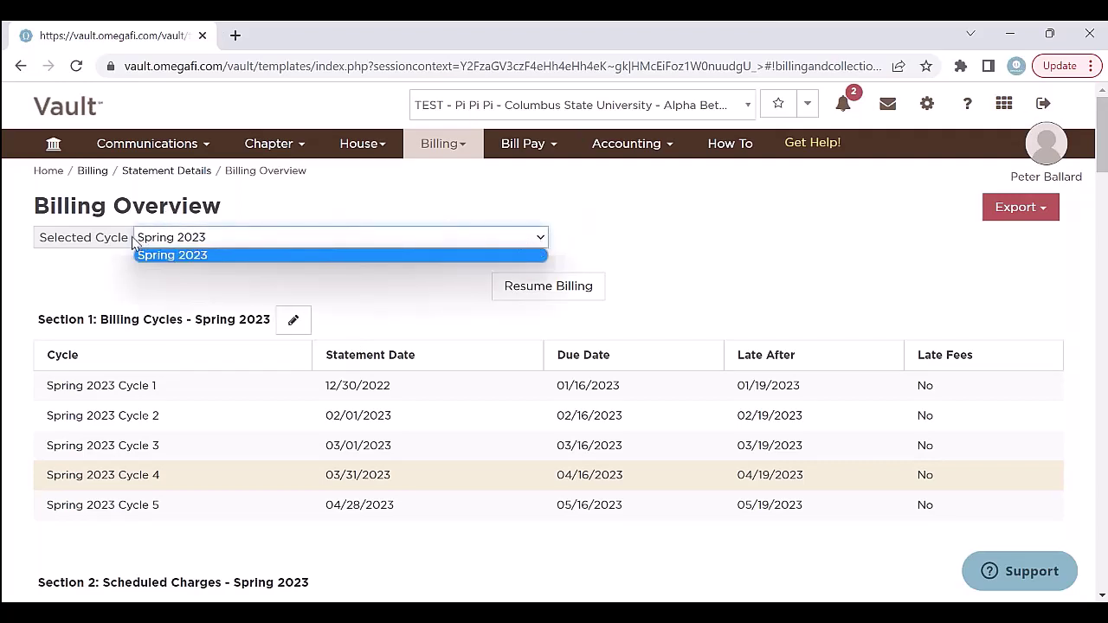
left_click(181, 290)
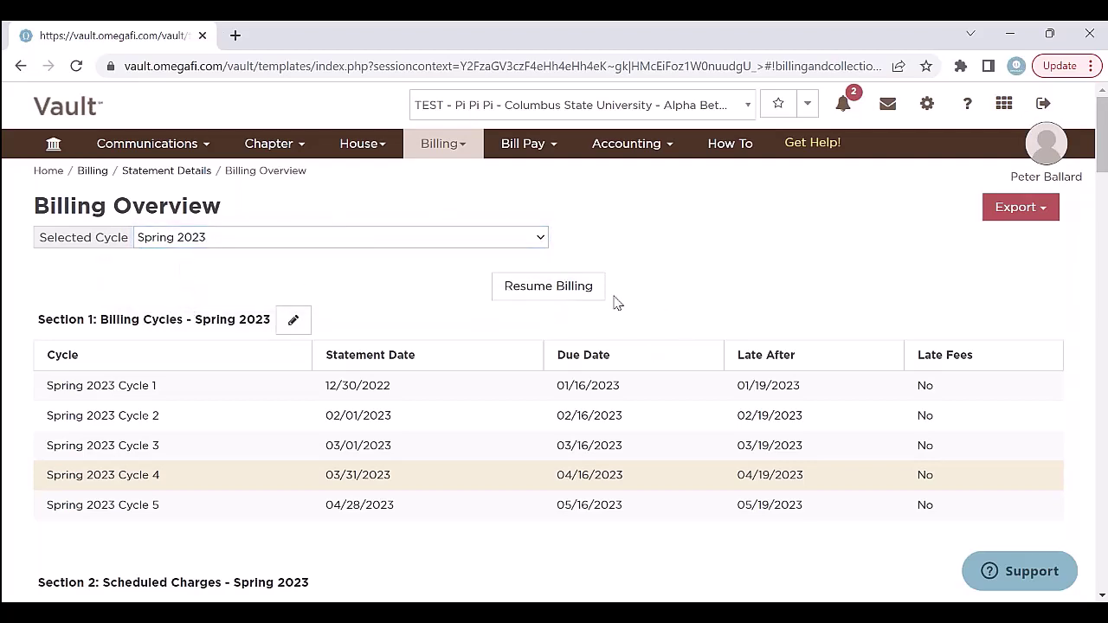
Resume the billing setup, set the term to Summer and the year to 2023, and review the cycle criteria.
left_click(531, 287)
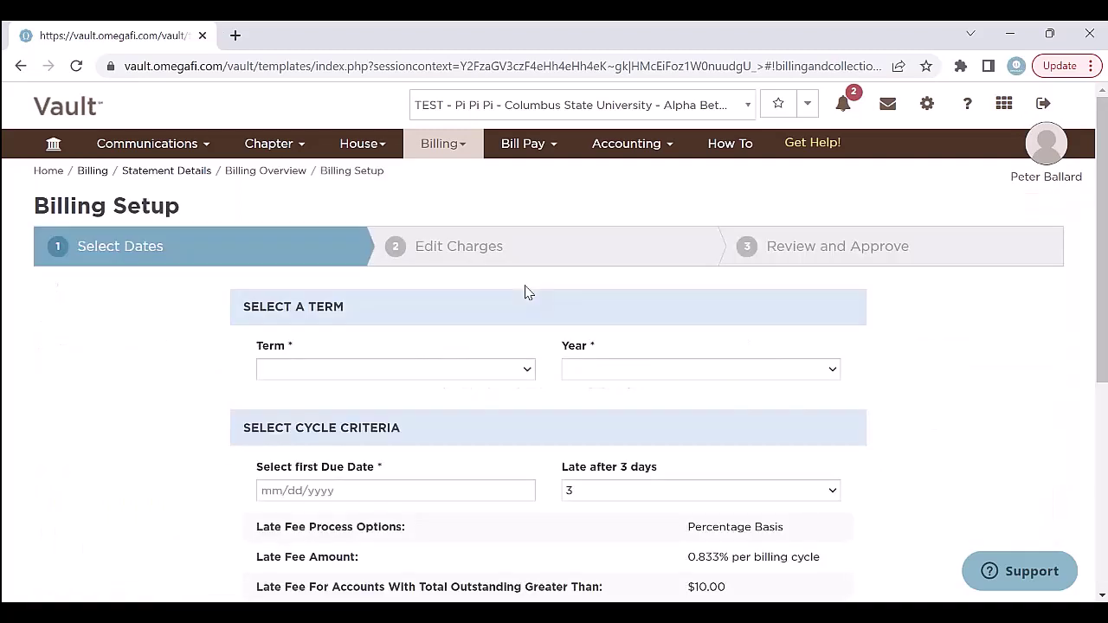
left_click(457, 364)
left_click(444, 426)
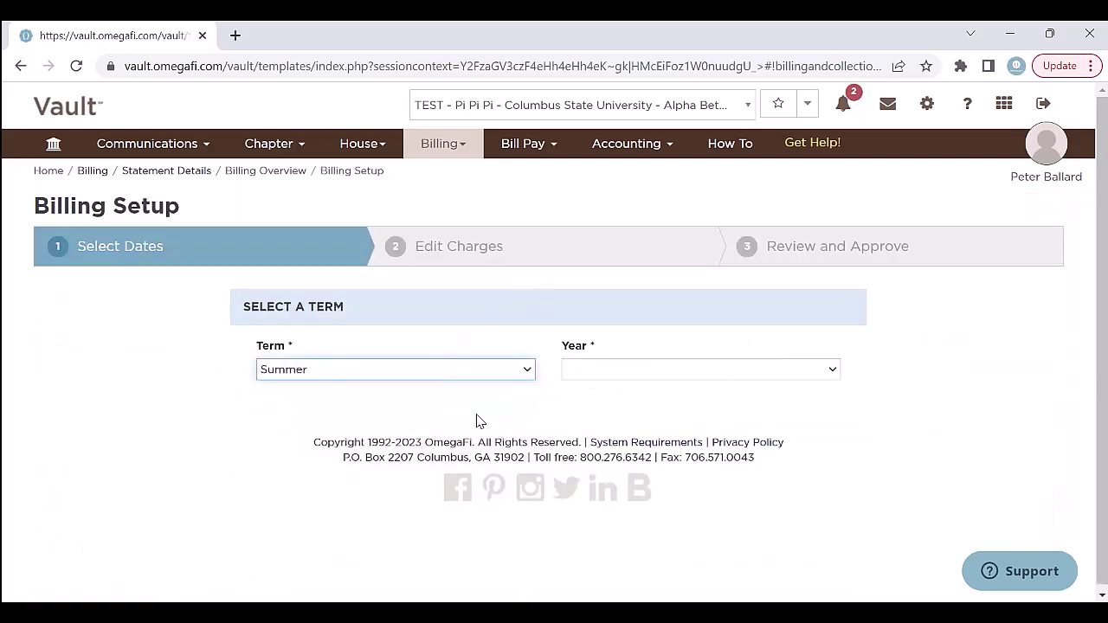
left_click(617, 372)
left_click(602, 403)
scroll(598, 423, "down", 1)
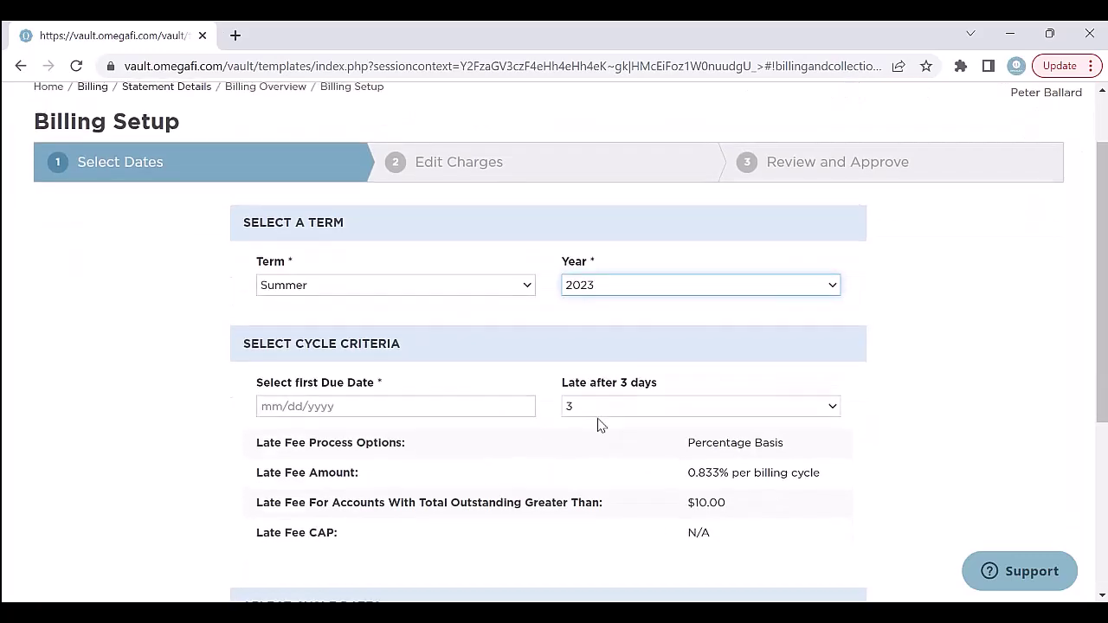
scroll(492, 424, "down", 2)
scroll(494, 439, "up", 3)
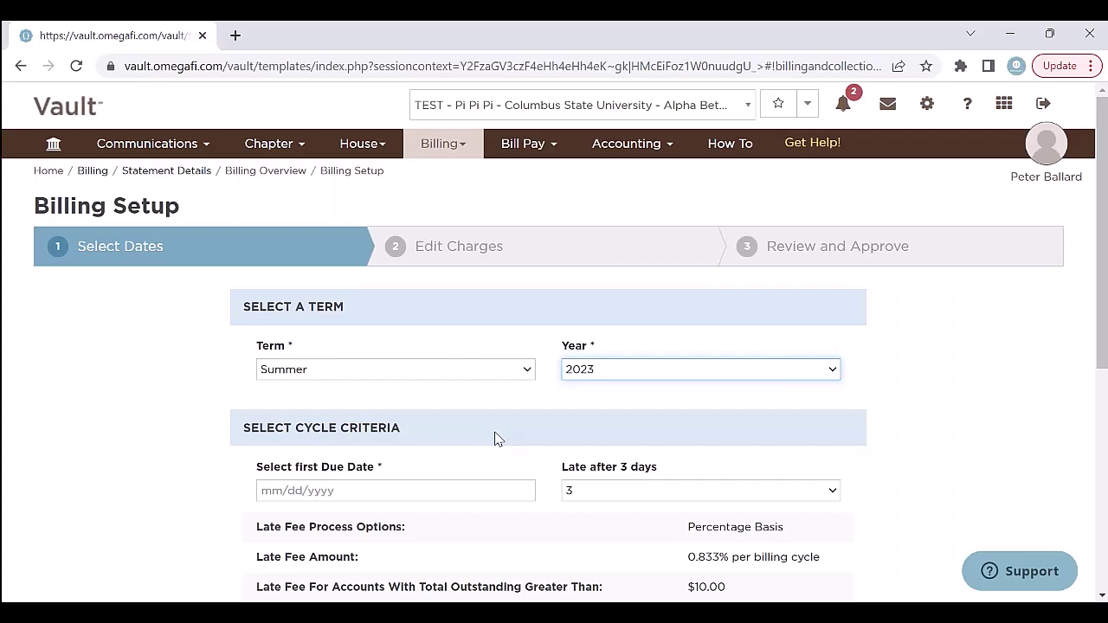
Minimize the browser and switch to the presentation's Tax Filing Reminder slide.
left_click(1013, 36)
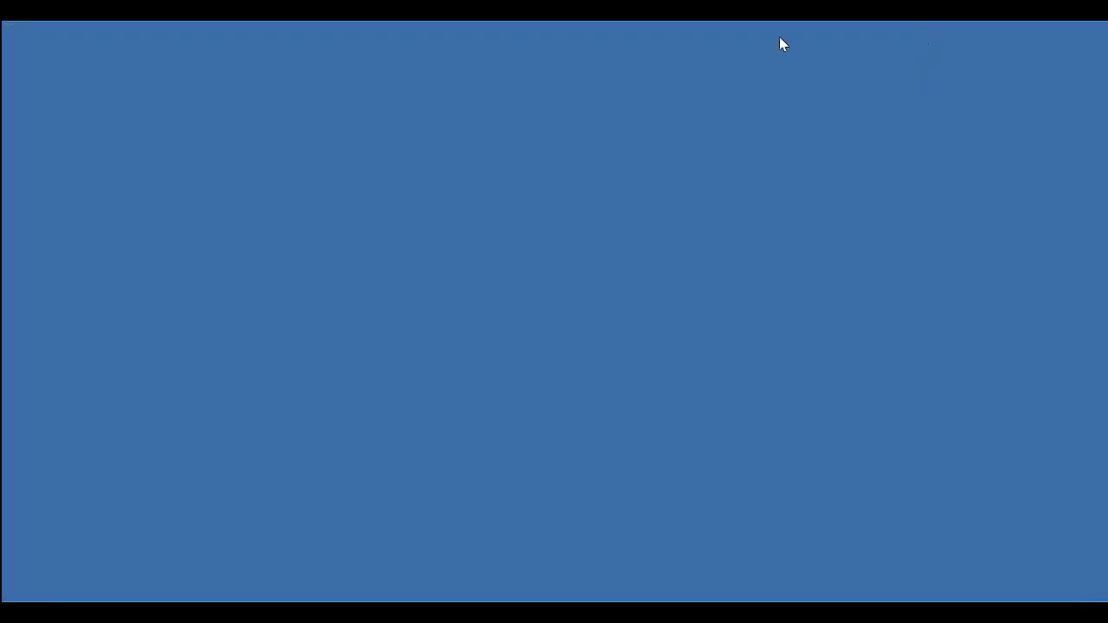
left_click(710, 598)
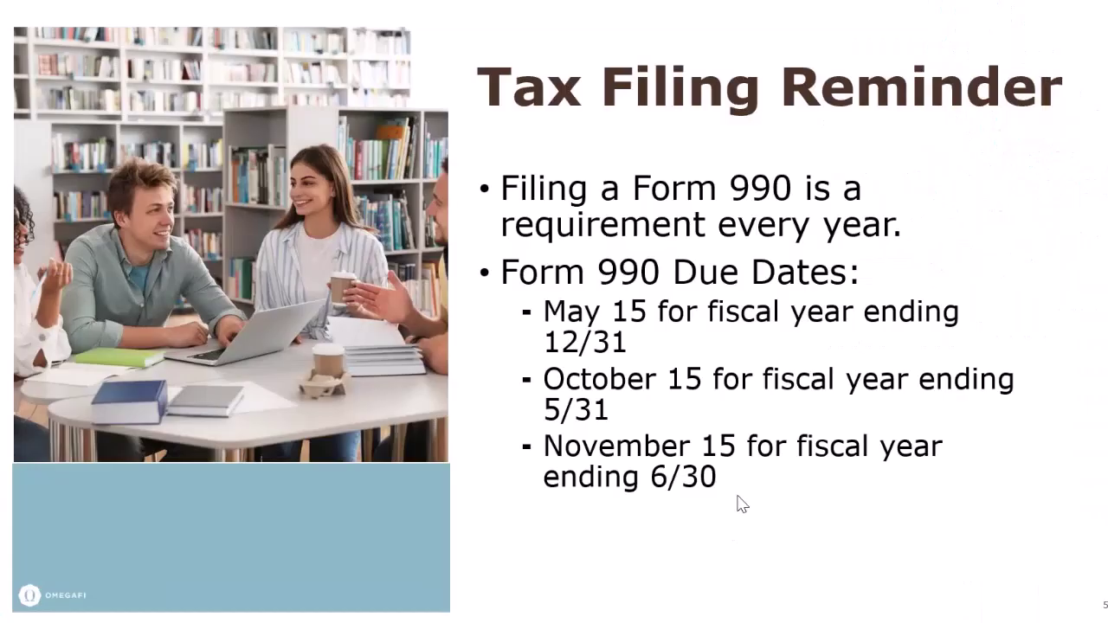